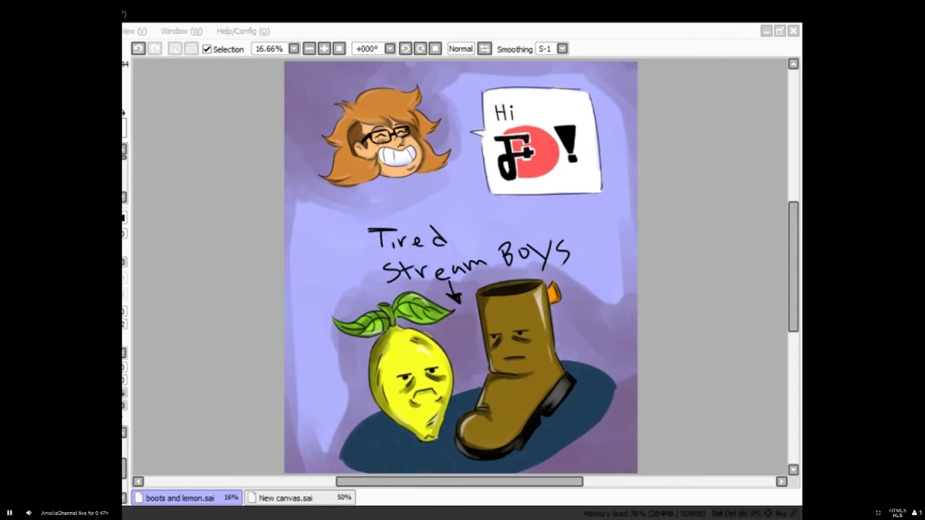
Leave full screen, reload the stream page, accept the 18+ content warning, and show the stream full screen again.
{"action": "key", "text": "Escape"}
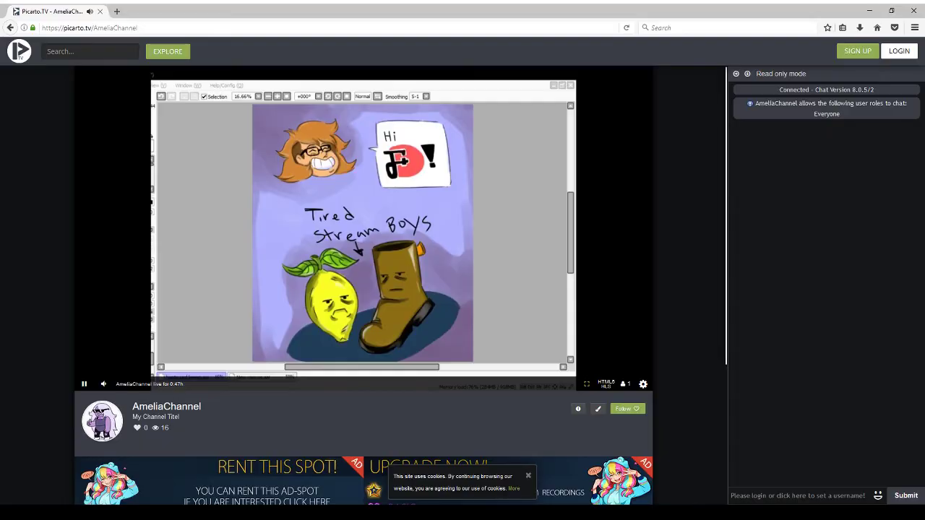
{"action": "key", "text": "F5"}
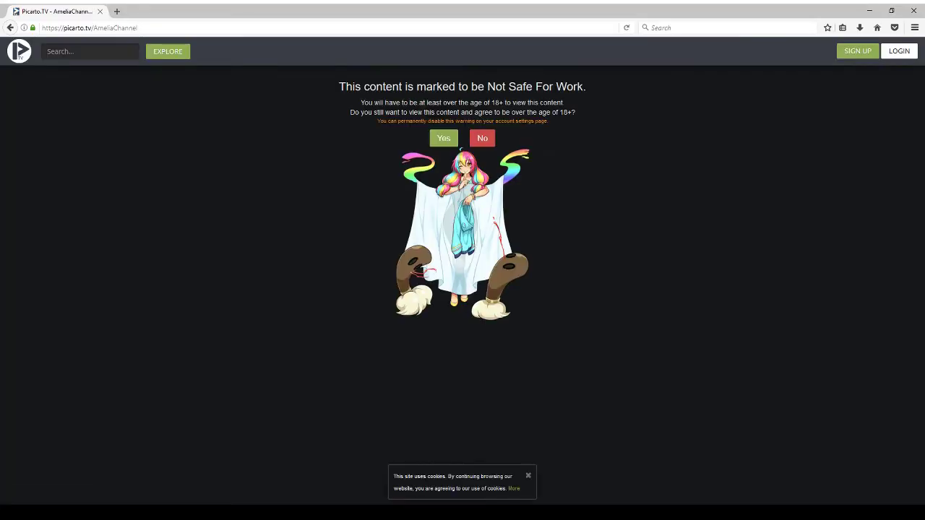
{"action": "left_click", "coordinate": [434, 137]}
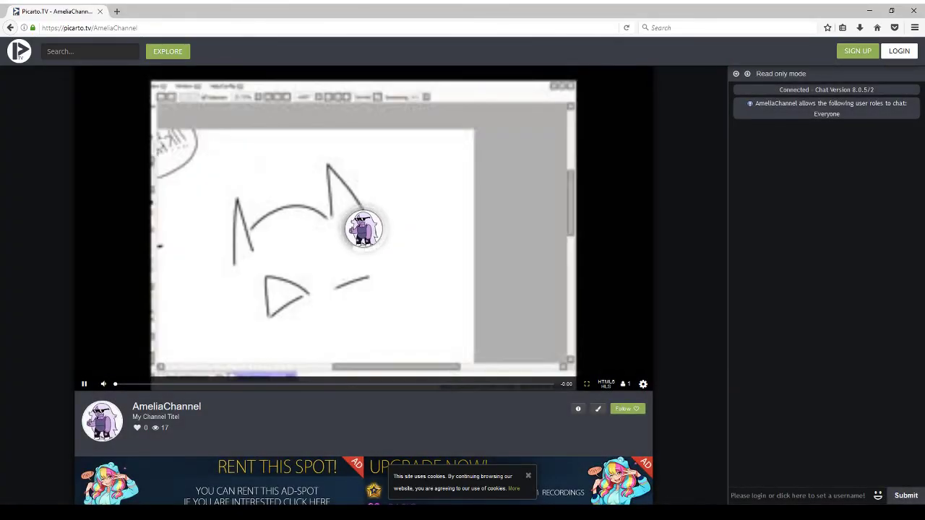
{"action": "key", "text": "f"}
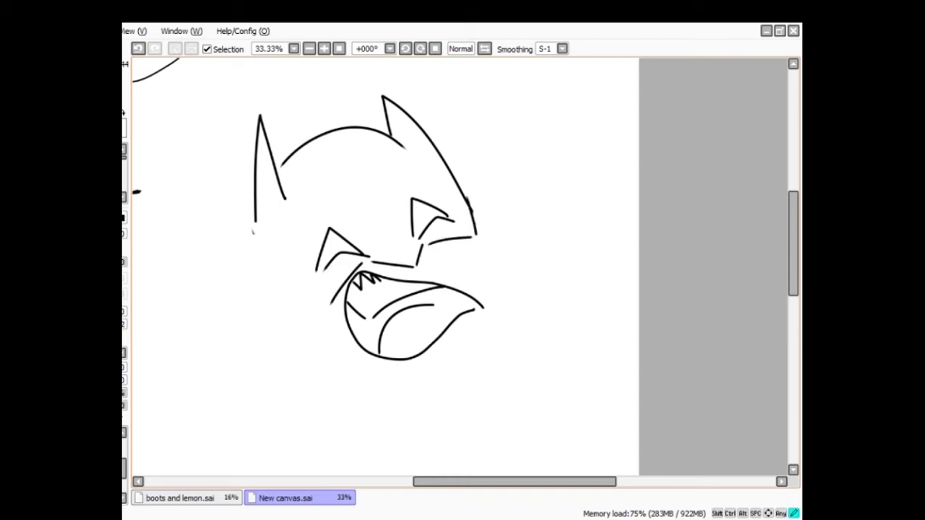
Draw the cowl's lower left edge down to a point, the right cheek, the creases around the open mouth, and the chin curve.
{"action": "mouse_move", "coordinate": [253, 231]}
{"action": "left_mouse_down"}
{"action": "mouse_move", "coordinate": [297, 323]}
{"action": "mouse_move", "coordinate": [336, 344]}
{"action": "mouse_move", "coordinate": [345, 367]}
{"action": "left_mouse_up"}
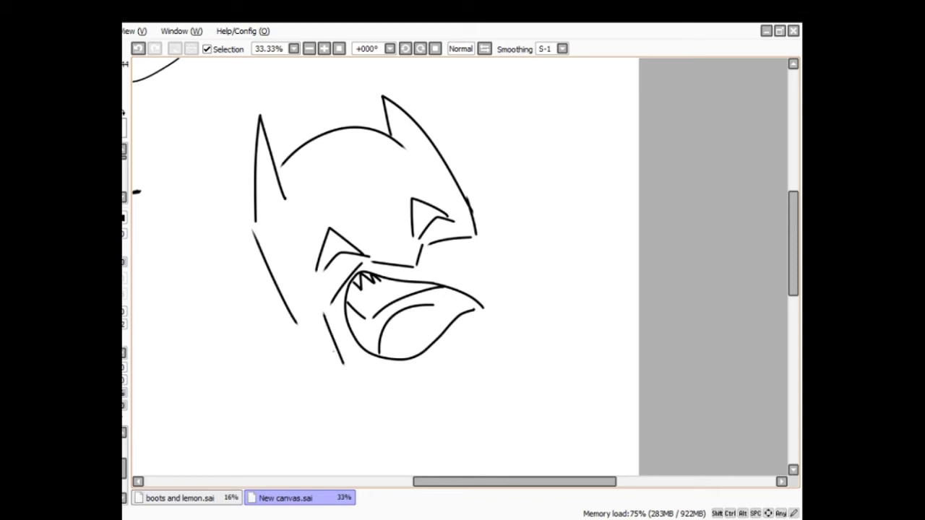
{"action": "left_click_drag", "start_coordinate": [296, 322], "coordinate": [347, 369]}
{"action": "mouse_move", "coordinate": [470, 239]}
{"action": "left_mouse_down"}
{"action": "mouse_move", "coordinate": [476, 275]}
{"action": "mouse_move", "coordinate": [506, 307]}
{"action": "mouse_move", "coordinate": [506, 330]}
{"action": "left_mouse_up"}
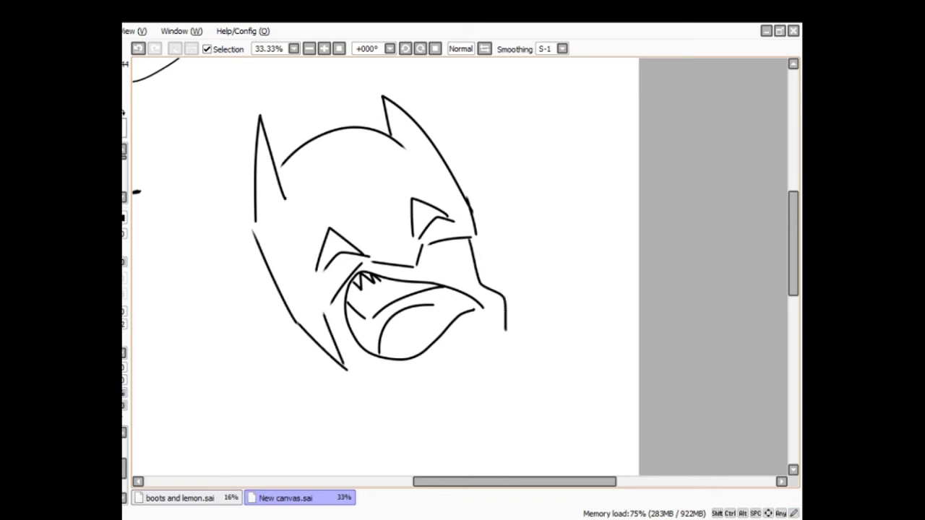
{"action": "mouse_move", "coordinate": [459, 275]}
{"action": "left_mouse_down"}
{"action": "mouse_move", "coordinate": [493, 295]}
{"action": "mouse_move", "coordinate": [497, 319]}
{"action": "left_mouse_up"}
{"action": "left_click_drag", "start_coordinate": [395, 272], "coordinate": [450, 279]}
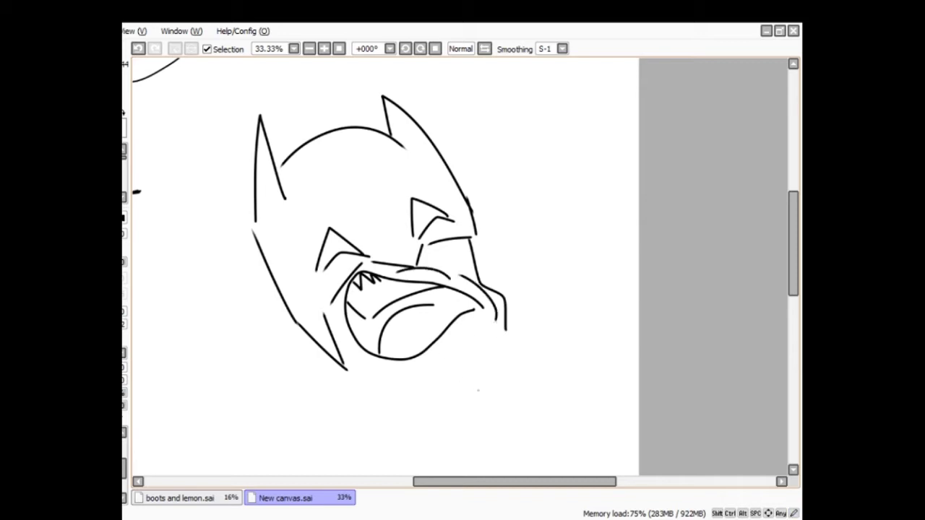
{"action": "mouse_move", "coordinate": [387, 373]}
{"action": "left_mouse_down"}
{"action": "mouse_move", "coordinate": [458, 369]}
{"action": "mouse_move", "coordinate": [484, 336]}
{"action": "left_mouse_up"}
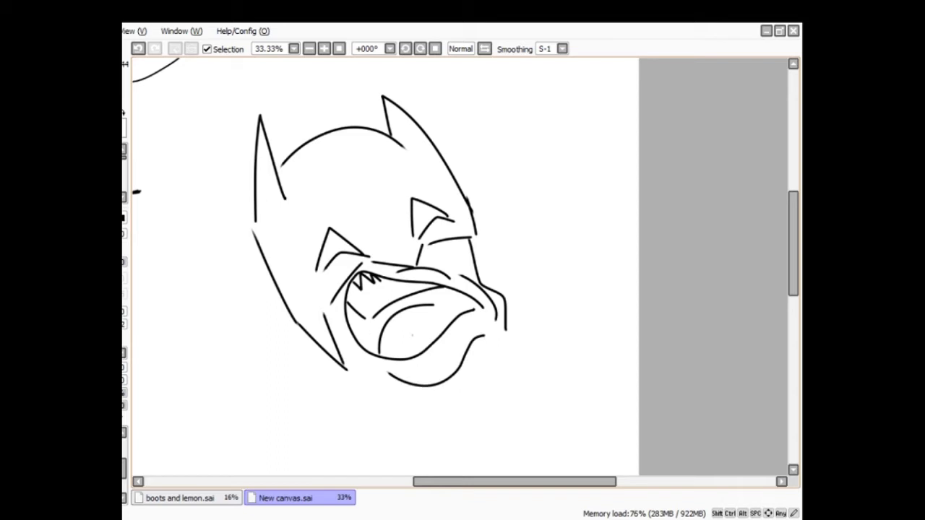
Detail the open mouth with a tongue contour and a lower tooth row, redrawing its upper line and adding short tooth dividers.
{"action": "left_click_drag", "start_coordinate": [419, 302], "coordinate": [450, 290]}
{"action": "left_click_drag", "start_coordinate": [395, 356], "coordinate": [476, 295]}
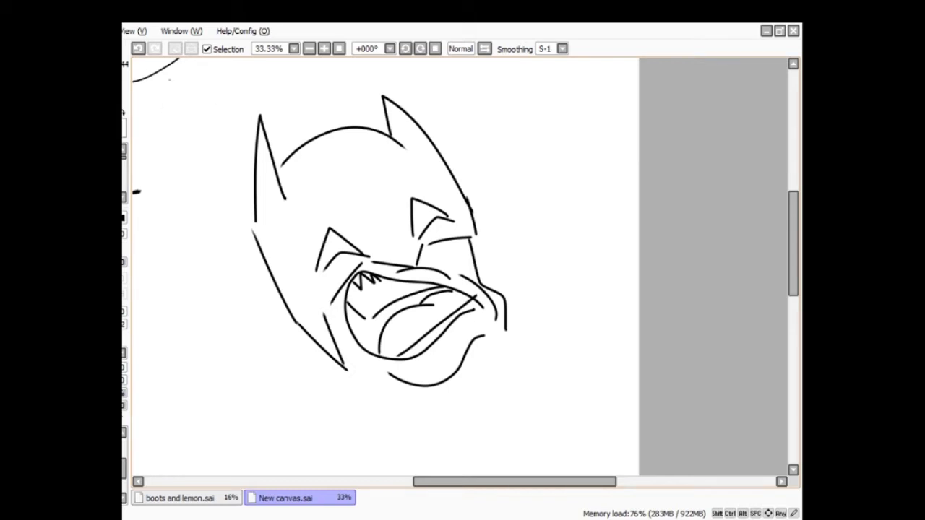
{"action": "key", "text": "ctrl+z"}
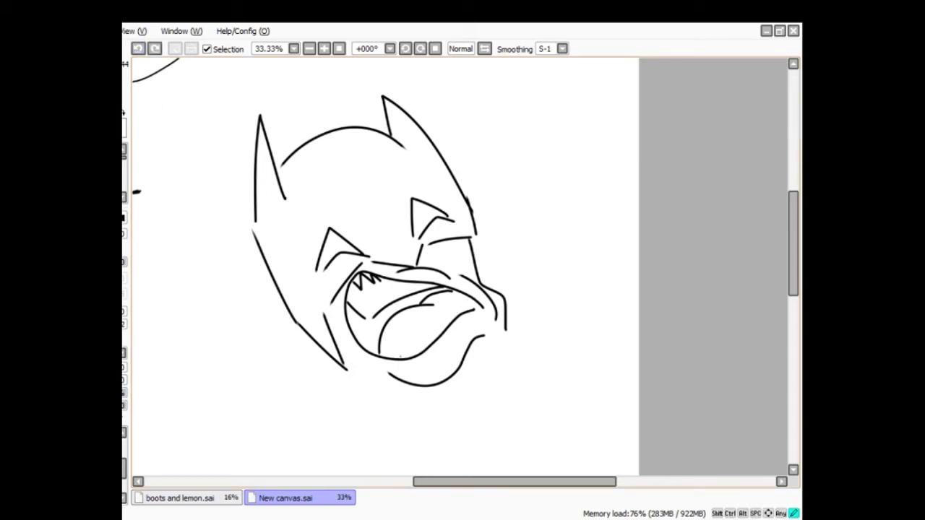
{"action": "left_click_drag", "start_coordinate": [401, 355], "coordinate": [473, 302]}
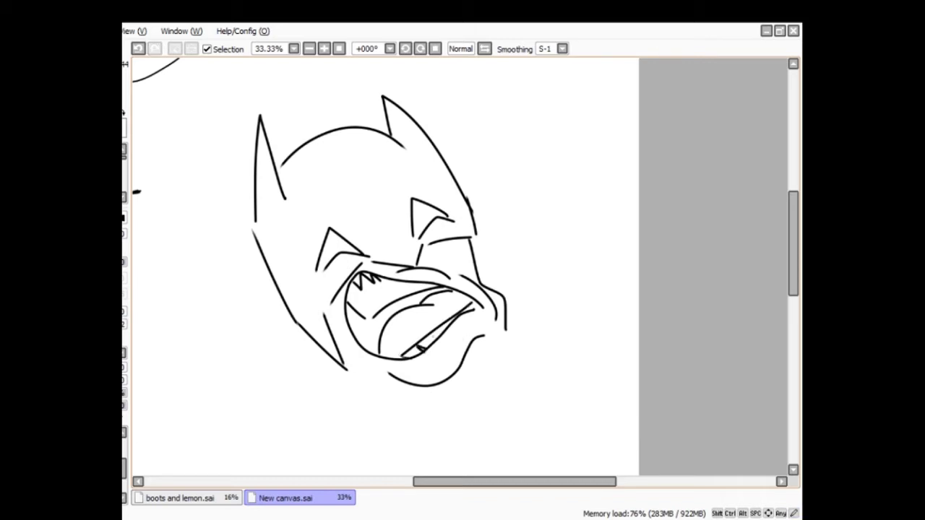
{"action": "left_click_drag", "start_coordinate": [431, 338], "coordinate": [437, 332]}
Draw a curved brow above each eye, undo the extra forehead arc, and complete the jaw outline below the mouth.
{"action": "mouse_move", "coordinate": [302, 235]}
{"action": "left_mouse_down"}
{"action": "mouse_move", "coordinate": [306, 211]}
{"action": "mouse_move", "coordinate": [340, 211]}
{"action": "mouse_move", "coordinate": [310, 207]}
{"action": "left_mouse_up"}
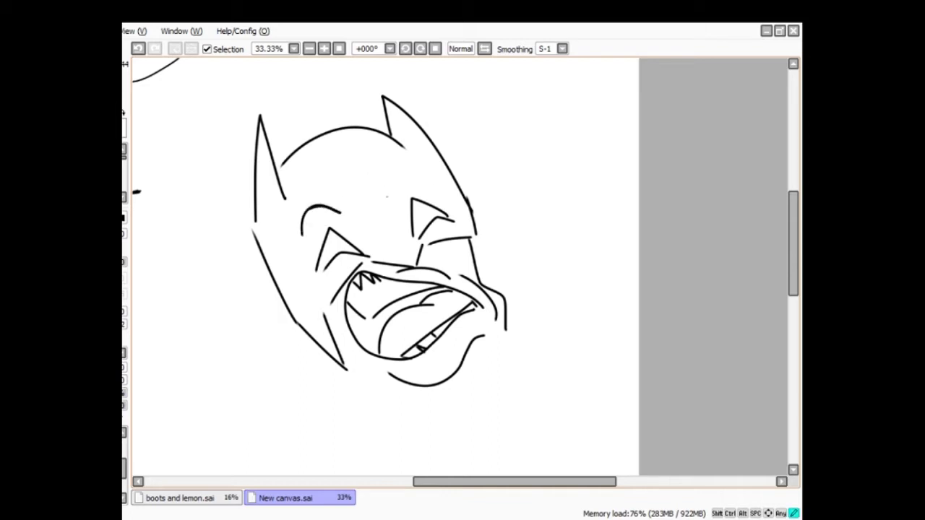
{"action": "mouse_move", "coordinate": [386, 195]}
{"action": "left_mouse_down"}
{"action": "mouse_move", "coordinate": [391, 173]}
{"action": "mouse_move", "coordinate": [426, 173]}
{"action": "left_mouse_up"}
{"action": "left_click_drag", "start_coordinate": [311, 189], "coordinate": [358, 173]}
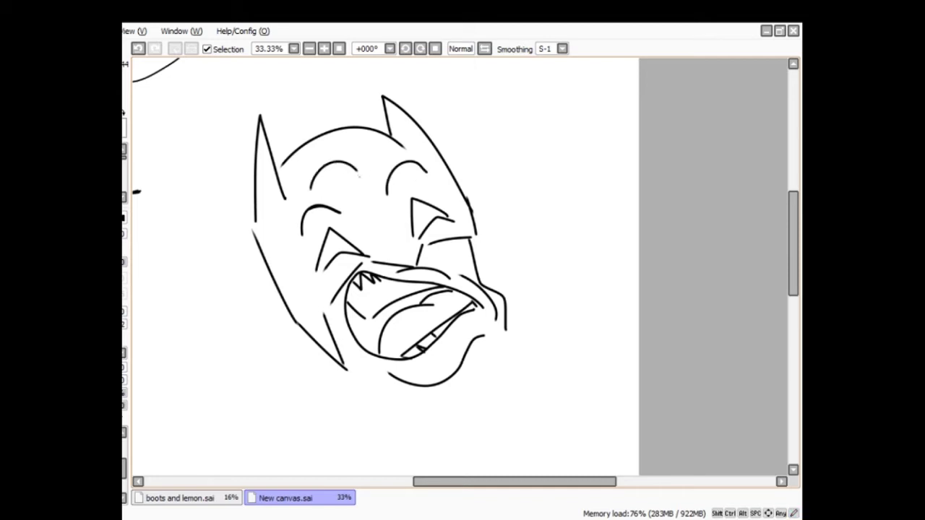
{"action": "key", "text": "ctrl+z"}
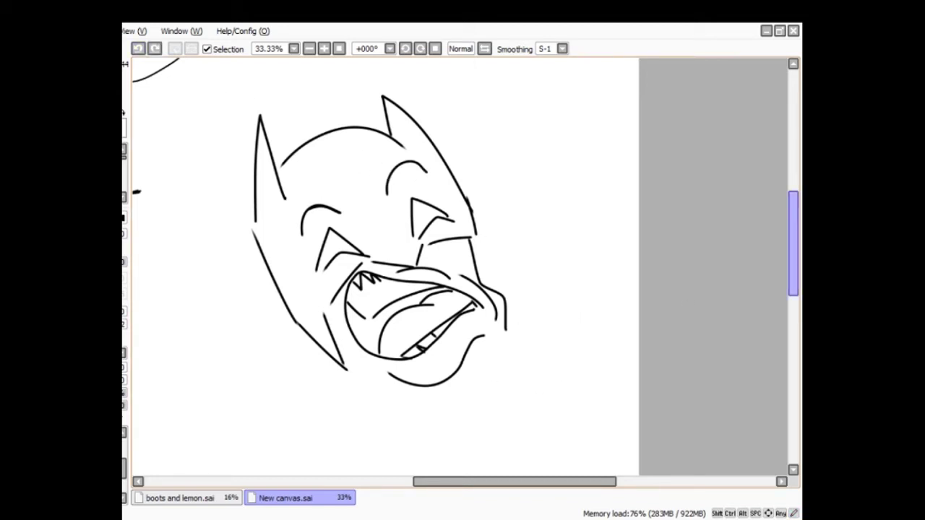
{"action": "scroll", "coordinate": [380, 209], "scroll_direction": "down", "scroll_amount": 3}
{"action": "mouse_move", "coordinate": [345, 276]}
{"action": "left_mouse_down"}
{"action": "mouse_move", "coordinate": [446, 305]}
{"action": "mouse_move", "coordinate": [497, 273]}
{"action": "mouse_move", "coordinate": [505, 238]}
{"action": "left_mouse_up"}
Erase the right bat ear and adjoining cowl edge, and redraw them with the ear slanting toward the left ear.
{"action": "scroll", "coordinate": [383, 268], "scroll_direction": "up", "scroll_amount": 5}
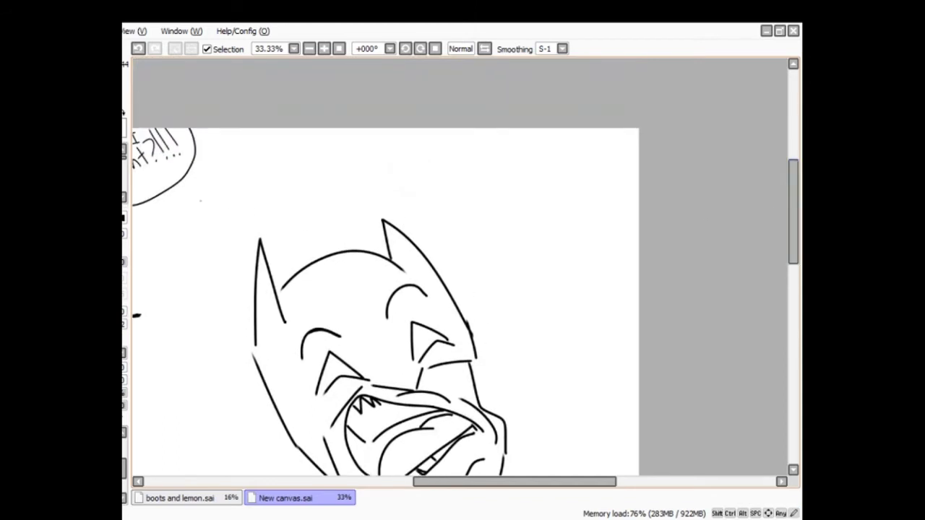
{"action": "key", "text": "e"}
{"action": "mouse_move", "coordinate": [403, 230]}
{"action": "left_mouse_down"}
{"action": "mouse_move", "coordinate": [442, 278]}
{"action": "mouse_move", "coordinate": [433, 267]}
{"action": "mouse_move", "coordinate": [478, 362]}
{"action": "left_mouse_up"}
{"action": "left_click_drag", "start_coordinate": [383, 222], "coordinate": [388, 249]}
{"action": "left_click_drag", "start_coordinate": [375, 216], "coordinate": [417, 238]}
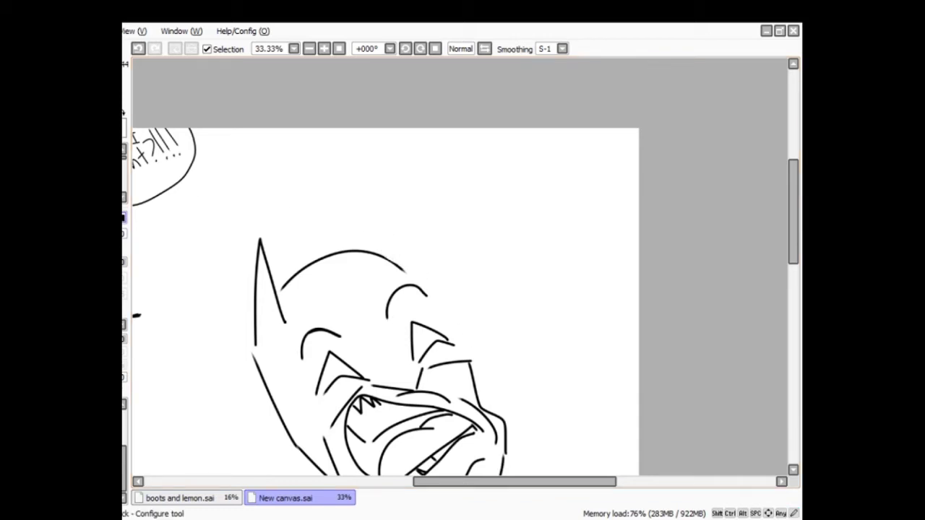
{"action": "key", "text": "n"}
{"action": "mouse_move", "coordinate": [363, 249]}
{"action": "left_mouse_down"}
{"action": "mouse_move", "coordinate": [331, 208]}
{"action": "mouse_move", "coordinate": [420, 260]}
{"action": "mouse_move", "coordinate": [470, 359]}
{"action": "left_mouse_up"}
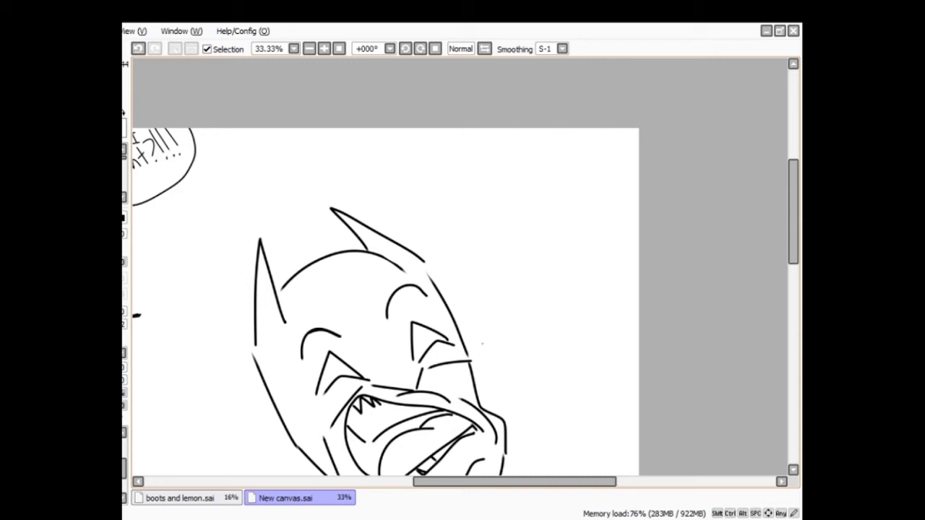
Hand-letter "MARTHA!!" in capitals rising diagonally to the upper right of the bat-eared head.
{"action": "scroll", "coordinate": [756, 220], "scroll_direction": "down", "scroll_amount": 2}
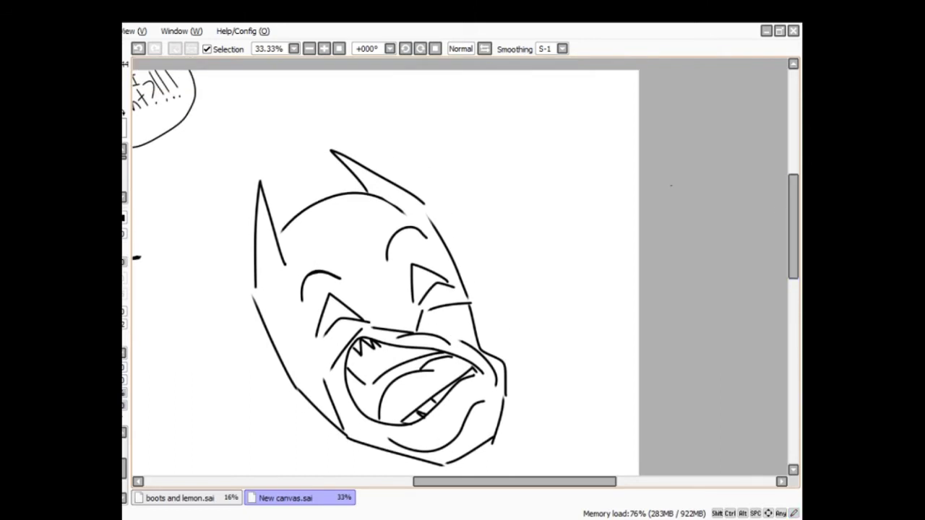
{"action": "mouse_move", "coordinate": [443, 213]}
{"action": "left_mouse_down"}
{"action": "mouse_move", "coordinate": [438, 194]}
{"action": "mouse_move", "coordinate": [491, 189]}
{"action": "mouse_move", "coordinate": [512, 170]}
{"action": "mouse_move", "coordinate": [498, 151]}
{"action": "left_mouse_up"}
{"action": "mouse_move", "coordinate": [482, 117]}
{"action": "left_mouse_down"}
{"action": "mouse_move", "coordinate": [493, 185]}
{"action": "mouse_move", "coordinate": [499, 153]}
{"action": "left_mouse_up"}
{"action": "left_click_drag", "start_coordinate": [497, 152], "coordinate": [523, 170]}
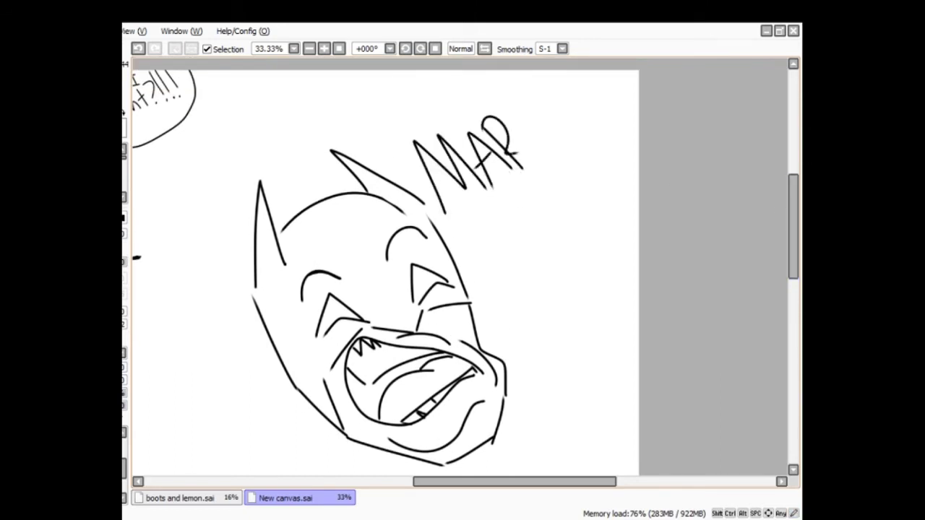
{"action": "mouse_move", "coordinate": [500, 116]}
{"action": "left_mouse_down"}
{"action": "mouse_move", "coordinate": [524, 106]}
{"action": "mouse_move", "coordinate": [539, 160]}
{"action": "left_mouse_up"}
{"action": "mouse_move", "coordinate": [535, 107]}
{"action": "left_mouse_down"}
{"action": "mouse_move", "coordinate": [558, 148]}
{"action": "mouse_move", "coordinate": [566, 123]}
{"action": "left_mouse_up"}
{"action": "left_click_drag", "start_coordinate": [547, 105], "coordinate": [575, 149]}
{"action": "mouse_move", "coordinate": [576, 150]}
{"action": "left_mouse_down"}
{"action": "mouse_move", "coordinate": [580, 137]}
{"action": "mouse_move", "coordinate": [602, 139]}
{"action": "mouse_move", "coordinate": [595, 120]}
{"action": "left_mouse_up"}
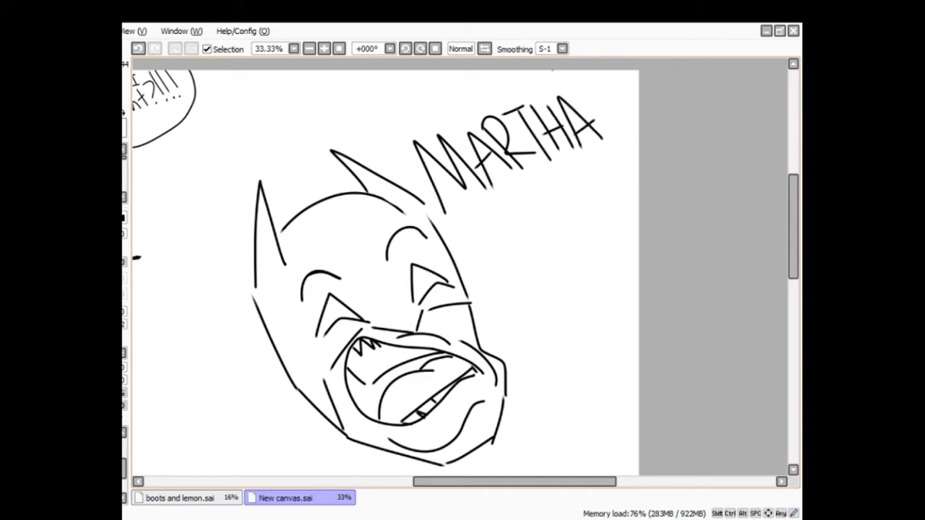
{"action": "mouse_move", "coordinate": [579, 75]}
{"action": "left_mouse_down"}
{"action": "mouse_move", "coordinate": [607, 128]}
{"action": "mouse_move", "coordinate": [593, 72]}
{"action": "mouse_move", "coordinate": [615, 107]}
{"action": "left_mouse_up"}
{"action": "left_click", "coordinate": [608, 123]}
{"action": "left_click", "coordinate": [621, 116]}
{"action": "left_click", "coordinate": [624, 119]}
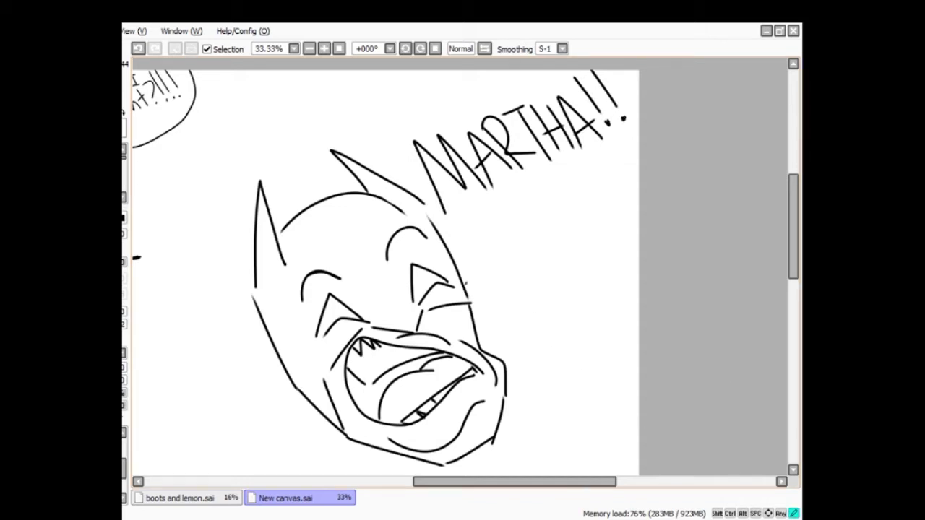
Draw a cape around the head with wavy upper edges on both sides, a sweeping curved lower edge, and several fold lines.
{"action": "left_click_drag", "start_coordinate": [466, 283], "coordinate": [586, 214]}
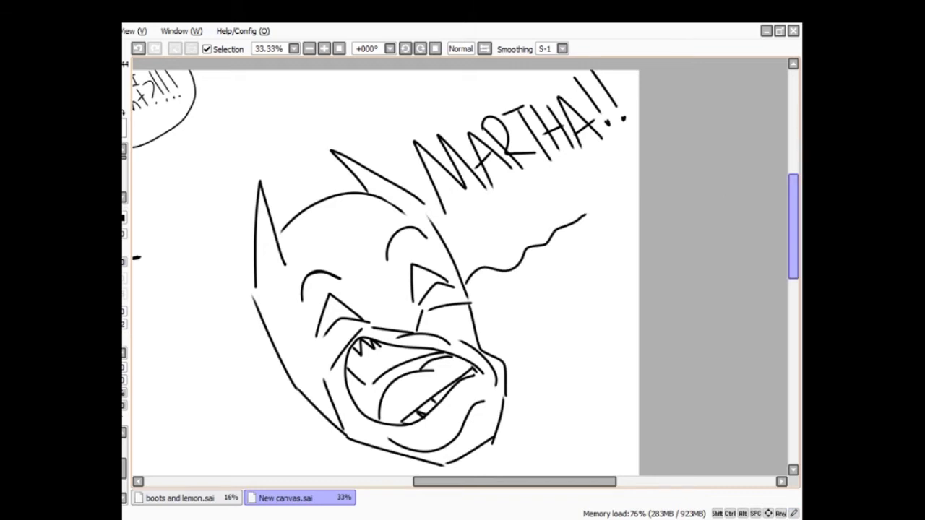
{"action": "left_click_drag", "start_coordinate": [794, 227], "coordinate": [794, 266]}
{"action": "left_click_drag", "start_coordinate": [278, 213], "coordinate": [161, 367]}
{"action": "left_click_drag", "start_coordinate": [213, 333], "coordinate": [268, 352]}
{"action": "left_click_drag", "start_coordinate": [235, 315], "coordinate": [318, 338]}
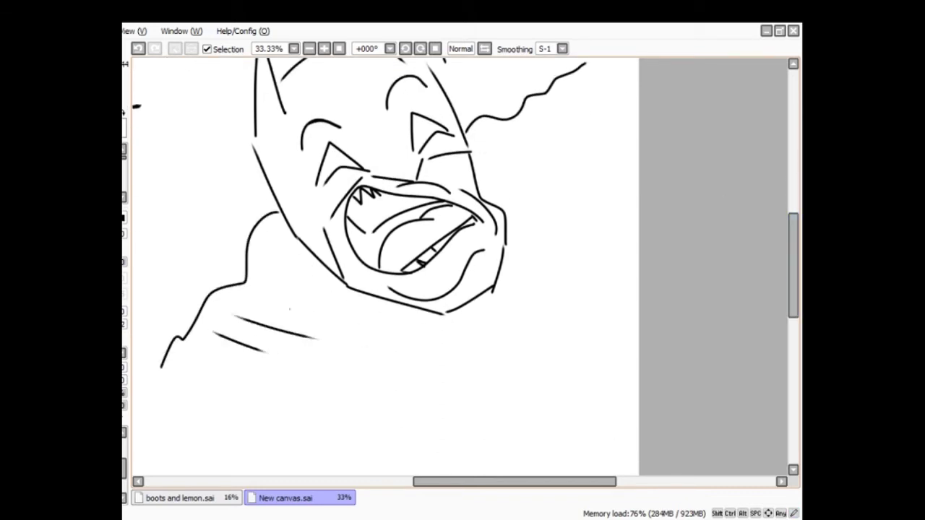
{"action": "left_click_drag", "start_coordinate": [262, 290], "coordinate": [455, 317]}
{"action": "mouse_move", "coordinate": [171, 401]}
{"action": "left_mouse_down"}
{"action": "mouse_move", "coordinate": [333, 390]}
{"action": "mouse_move", "coordinate": [465, 345]}
{"action": "left_mouse_up"}
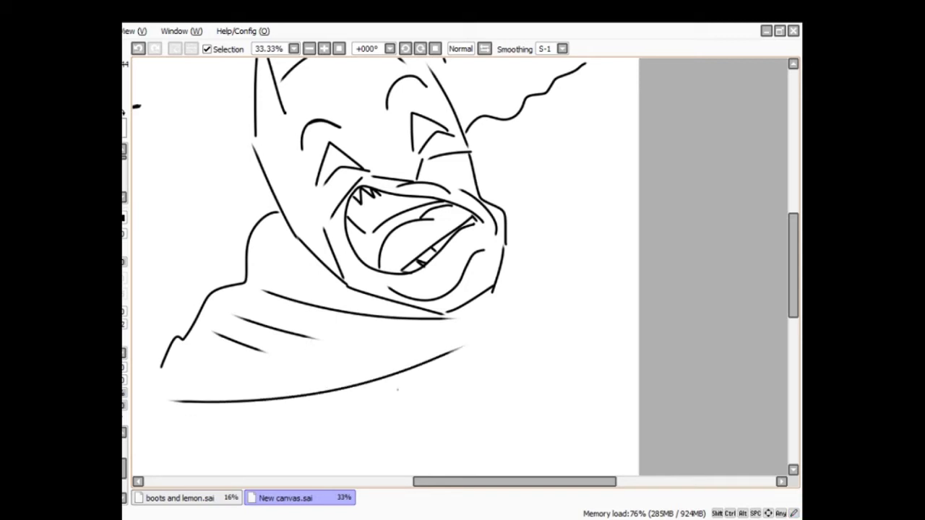
{"action": "mouse_move", "coordinate": [416, 380]}
{"action": "left_mouse_down"}
{"action": "mouse_move", "coordinate": [569, 275]}
{"action": "mouse_move", "coordinate": [621, 130]}
{"action": "left_mouse_up"}
{"action": "left_click_drag", "start_coordinate": [526, 121], "coordinate": [536, 242]}
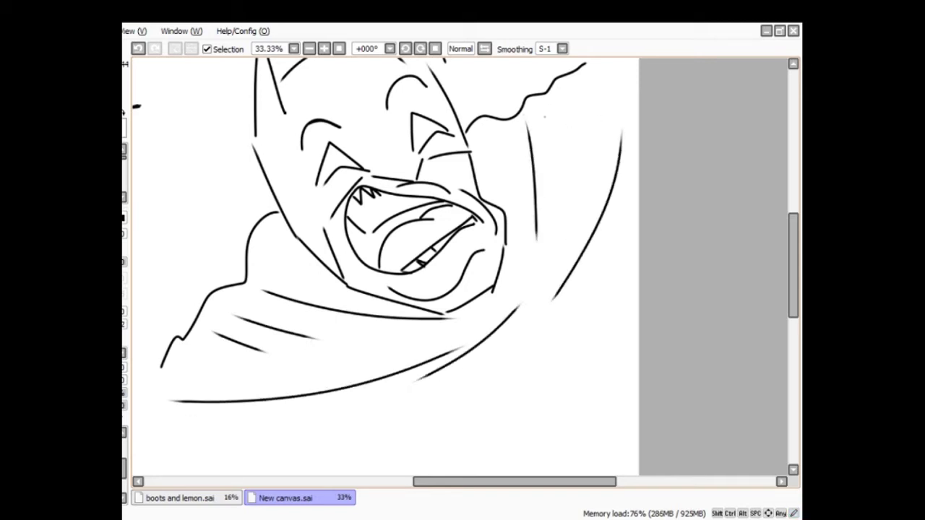
{"action": "left_click_drag", "start_coordinate": [555, 106], "coordinate": [543, 264]}
Close the gap between the right ear and the cowl edge, and fill the inside of the mouth around the tongue with black.
{"action": "mouse_move", "coordinate": [793, 264]}
{"action": "left_mouse_down"}
{"action": "mouse_move", "coordinate": [794, 221]}
{"action": "mouse_move", "coordinate": [793, 250]}
{"action": "mouse_move", "coordinate": [794, 240]}
{"action": "left_mouse_up"}
{"action": "left_click_drag", "start_coordinate": [419, 155], "coordinate": [446, 201]}
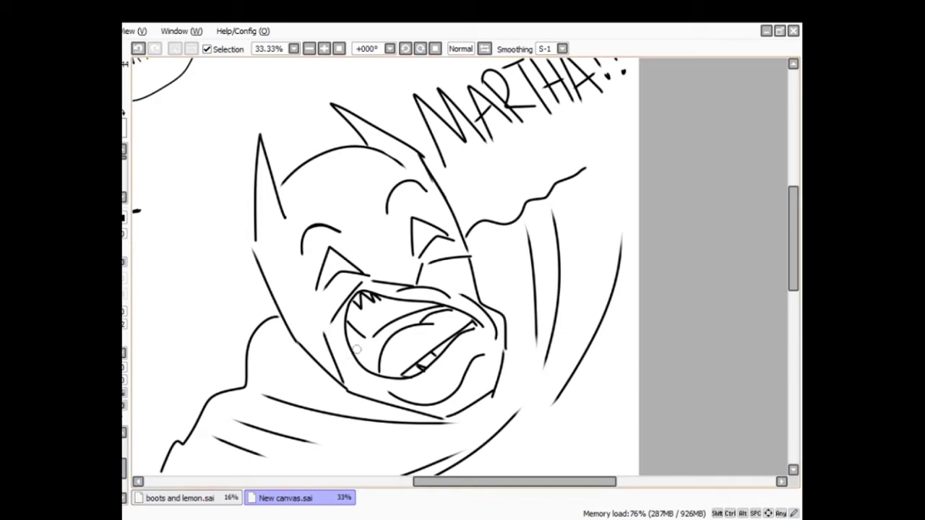
{"action": "mouse_move", "coordinate": [361, 356]}
{"action": "left_mouse_down"}
{"action": "mouse_move", "coordinate": [349, 330]}
{"action": "mouse_move", "coordinate": [373, 369]}
{"action": "mouse_move", "coordinate": [380, 335]}
{"action": "mouse_move", "coordinate": [376, 349]}
{"action": "mouse_move", "coordinate": [409, 318]}
{"action": "mouse_move", "coordinate": [389, 328]}
{"action": "mouse_move", "coordinate": [446, 307]}
{"action": "left_mouse_up"}
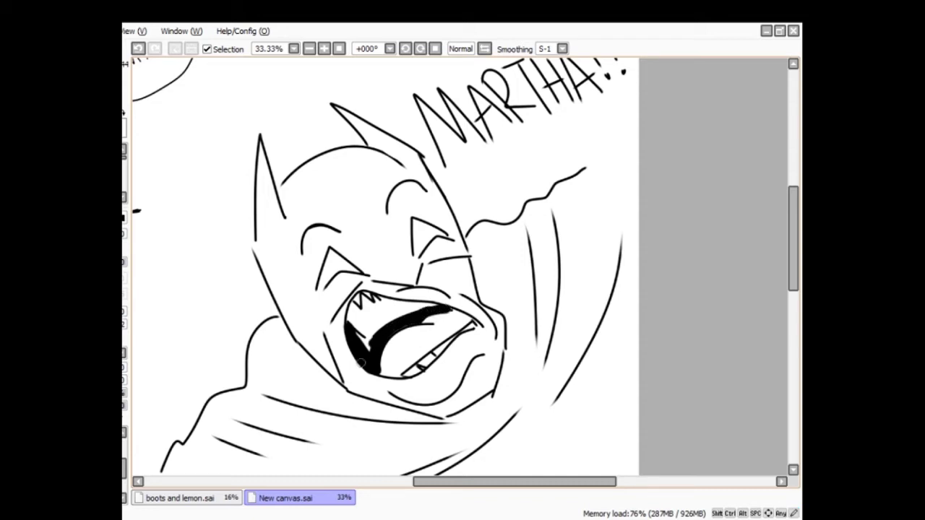
{"action": "left_click_drag", "start_coordinate": [351, 337], "coordinate": [372, 344]}
Try thickening the cape fold beneath the chin with broad black strokes, and undo those strokes.
{"action": "scroll", "coordinate": [688, 178], "scroll_direction": "up", "scroll_amount": 3}
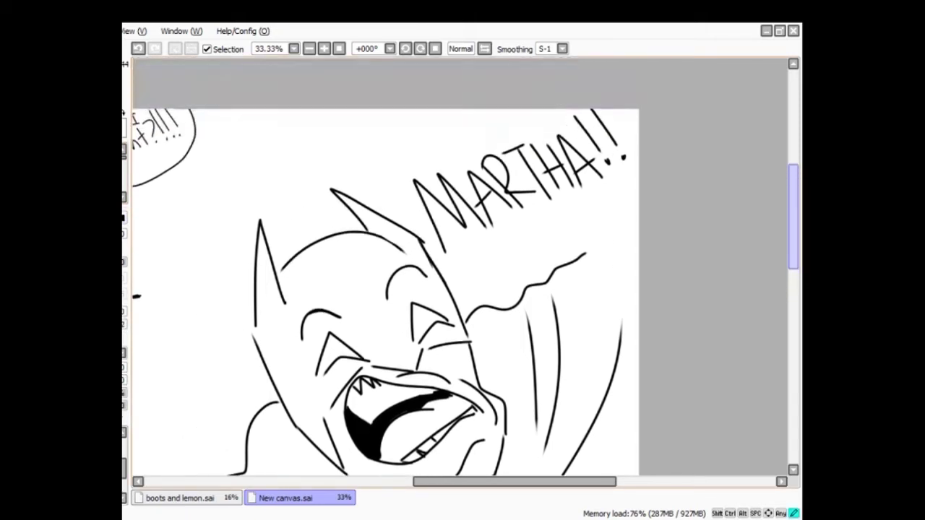
{"action": "scroll", "coordinate": [552, 276], "scroll_direction": "down", "scroll_amount": 4}
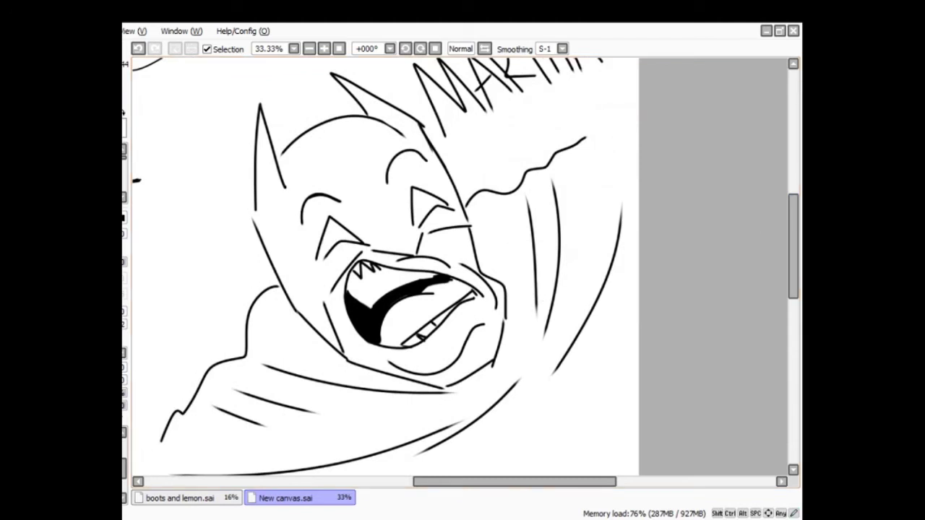
{"action": "left_click_drag", "start_coordinate": [262, 367], "coordinate": [349, 382]}
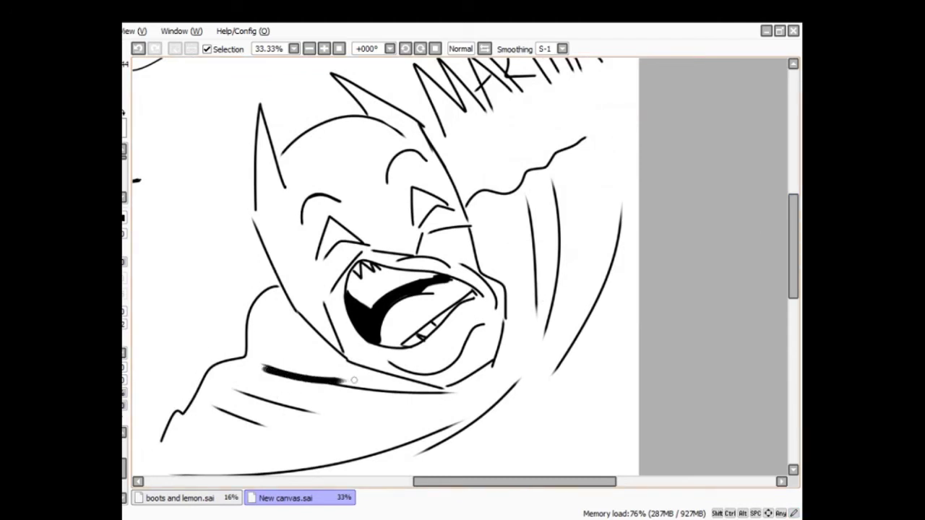
{"action": "left_click_drag", "start_coordinate": [282, 367], "coordinate": [423, 395]}
{"action": "mouse_move", "coordinate": [347, 387]}
{"action": "left_mouse_down"}
{"action": "mouse_move", "coordinate": [408, 391]}
{"action": "mouse_move", "coordinate": [324, 383]}
{"action": "mouse_move", "coordinate": [430, 387]}
{"action": "left_mouse_up"}
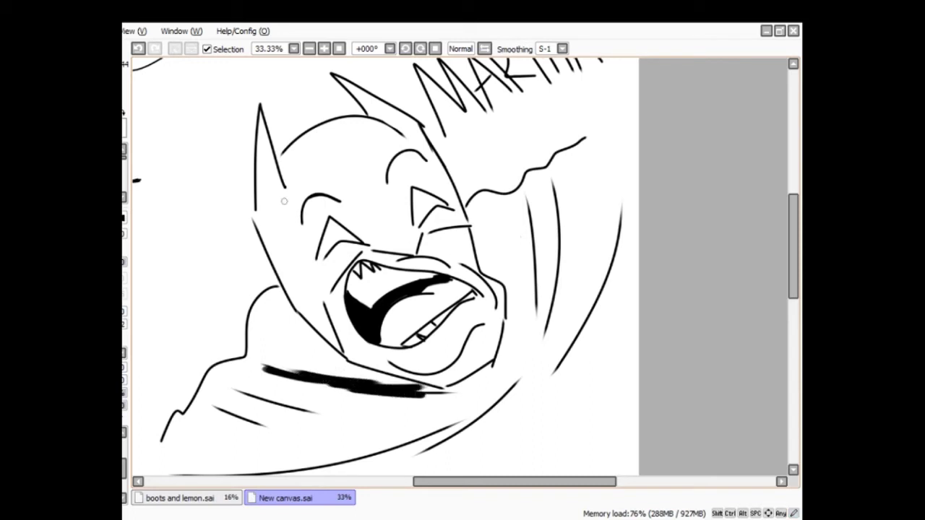
{"action": "left_click", "coordinate": [138, 48]}
{"action": "left_click", "coordinate": [138, 48]}
{"action": "left_click", "coordinate": [138, 48]}
{"action": "left_click", "coordinate": [138, 48]}
{"action": "left_click", "coordinate": [138, 49]}
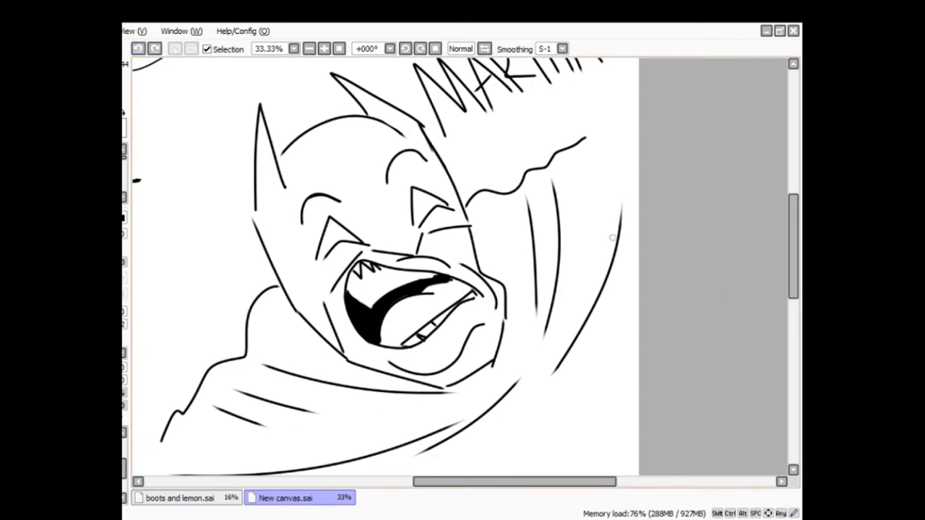
{"action": "scroll", "coordinate": [612, 336], "scroll_direction": "down", "scroll_amount": 1}
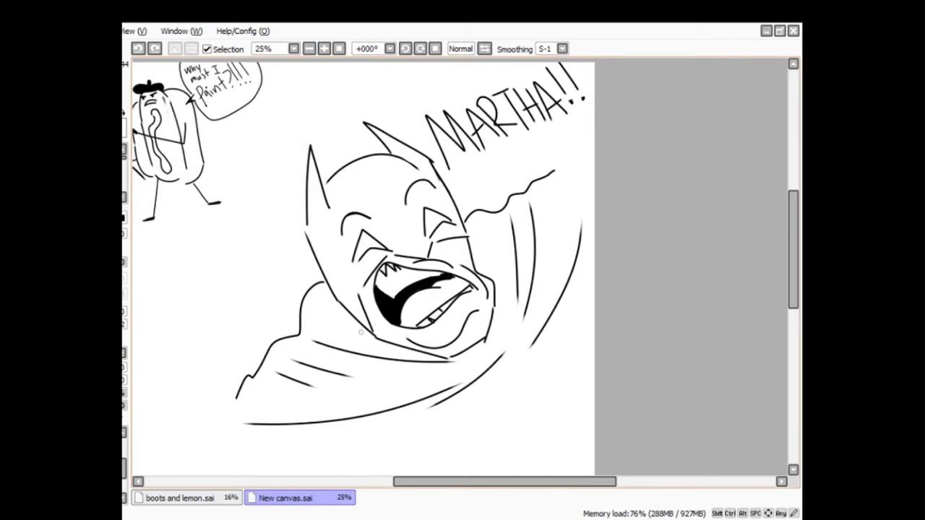
{"action": "left_click_drag", "start_coordinate": [515, 481], "coordinate": [441, 481]}
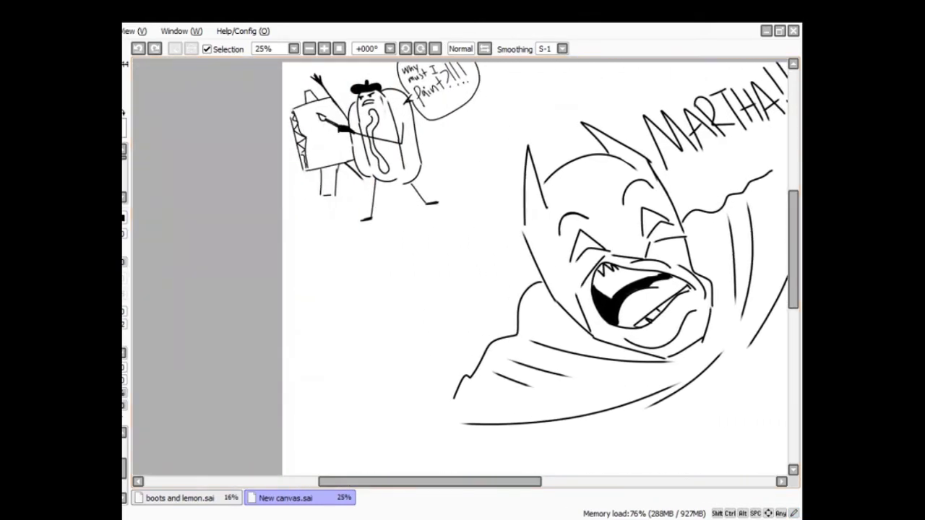
{"action": "left_click_drag", "start_coordinate": [793, 281], "coordinate": [792, 349]}
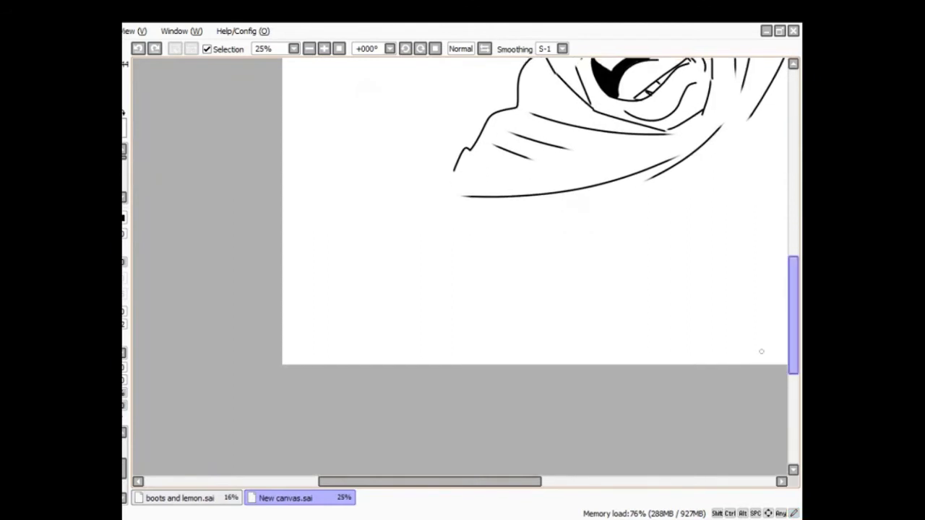
Draw a small round face outline in the empty lower-left corner of the canvas, away from the cape.
{"action": "left_click", "coordinate": [323, 48]}
{"action": "left_click", "coordinate": [324, 48]}
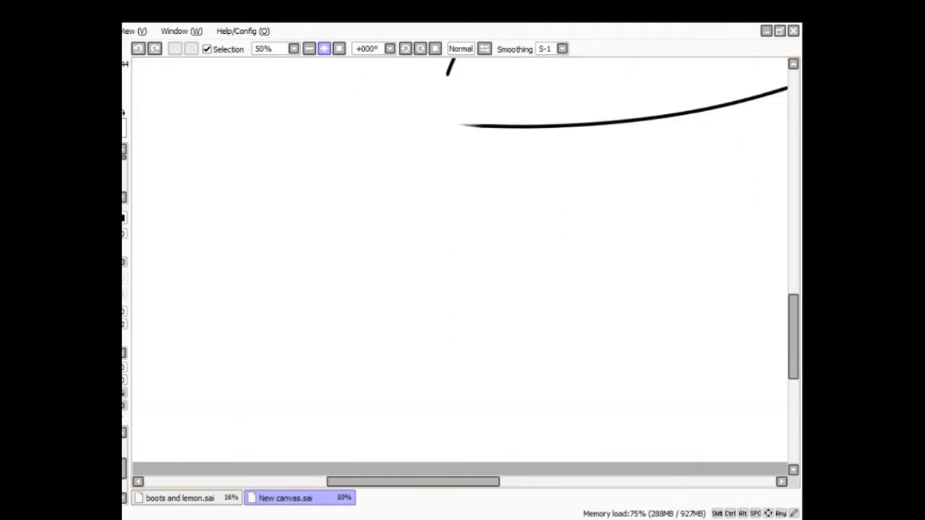
{"action": "left_click_drag", "start_coordinate": [361, 481], "coordinate": [340, 481]}
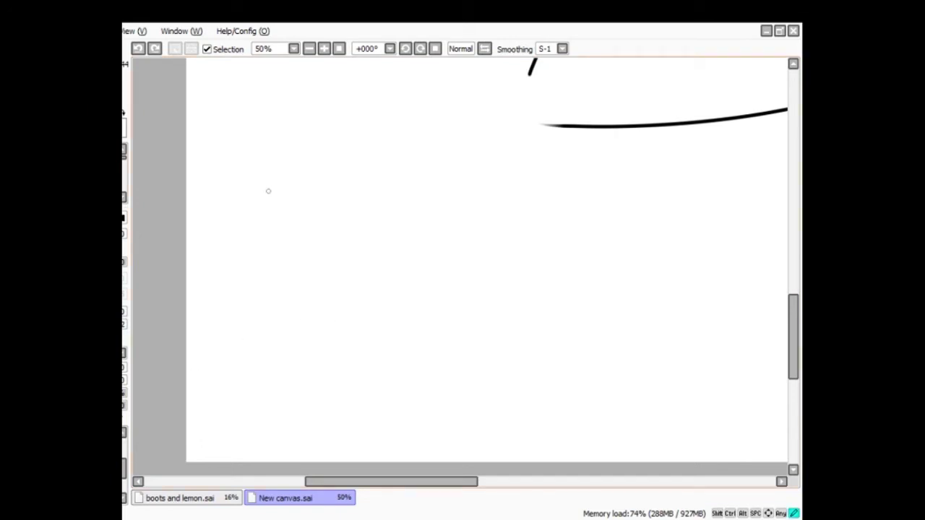
{"action": "left_click_drag", "start_coordinate": [266, 191], "coordinate": [261, 259]}
{"action": "left_click_drag", "start_coordinate": [329, 246], "coordinate": [343, 224]}
{"action": "left_click_drag", "start_coordinate": [266, 201], "coordinate": [311, 190]}
{"action": "left_click_drag", "start_coordinate": [338, 226], "coordinate": [311, 190]}
Add a slanted open mouth, two small eyes and a flat brow inside the round face.
{"action": "left_click_drag", "start_coordinate": [281, 253], "coordinate": [311, 233]}
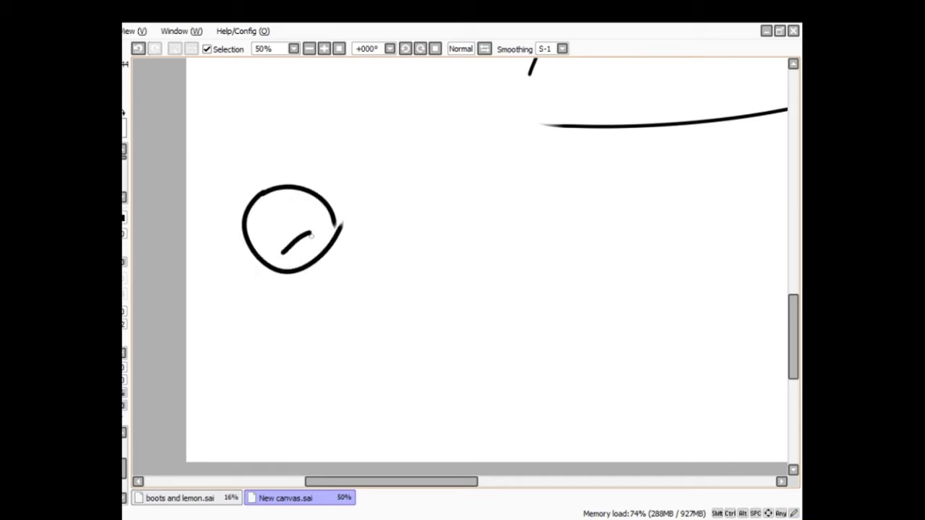
{"action": "left_click", "coordinate": [264, 240]}
{"action": "left_click", "coordinate": [282, 226]}
{"action": "left_click_drag", "start_coordinate": [283, 253], "coordinate": [311, 250]}
{"action": "mouse_move", "coordinate": [263, 230]}
{"action": "left_mouse_down"}
{"action": "mouse_move", "coordinate": [262, 243]}
{"action": "mouse_move", "coordinate": [293, 221]}
{"action": "left_mouse_up"}
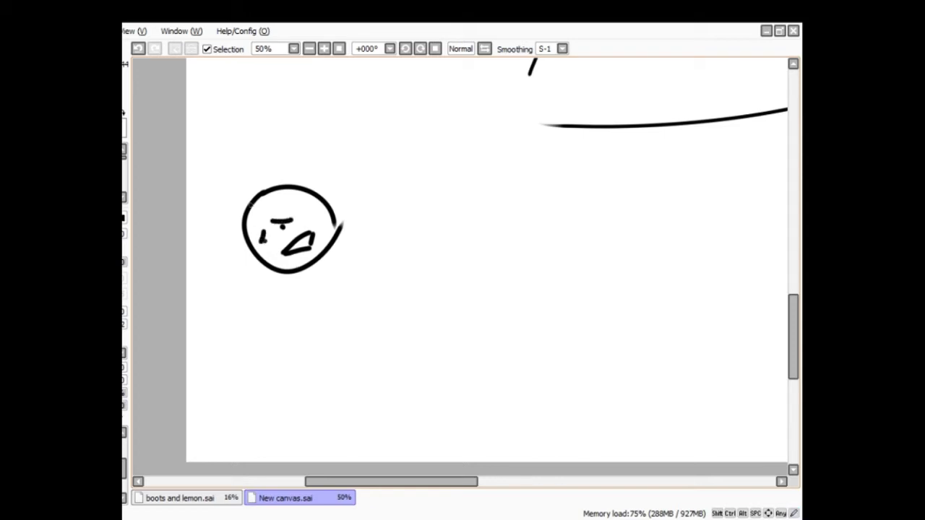
Draw a ring of curved, flame-like sun rays all around the face.
{"action": "mouse_move", "coordinate": [242, 270]}
{"action": "left_mouse_down"}
{"action": "mouse_move", "coordinate": [210, 254]}
{"action": "mouse_move", "coordinate": [193, 214]}
{"action": "mouse_move", "coordinate": [215, 216]}
{"action": "mouse_move", "coordinate": [244, 145]}
{"action": "mouse_move", "coordinate": [228, 134]}
{"action": "mouse_move", "coordinate": [260, 160]}
{"action": "left_mouse_up"}
{"action": "mouse_move", "coordinate": [270, 171]}
{"action": "left_mouse_down"}
{"action": "mouse_move", "coordinate": [339, 141]}
{"action": "mouse_move", "coordinate": [341, 125]}
{"action": "mouse_move", "coordinate": [347, 165]}
{"action": "left_mouse_up"}
{"action": "mouse_move", "coordinate": [243, 268]}
{"action": "left_mouse_down"}
{"action": "mouse_move", "coordinate": [222, 324]}
{"action": "mouse_move", "coordinate": [271, 310]}
{"action": "mouse_move", "coordinate": [330, 331]}
{"action": "mouse_move", "coordinate": [331, 292]}
{"action": "mouse_move", "coordinate": [375, 267]}
{"action": "mouse_move", "coordinate": [426, 264]}
{"action": "mouse_move", "coordinate": [383, 225]}
{"action": "left_mouse_up"}
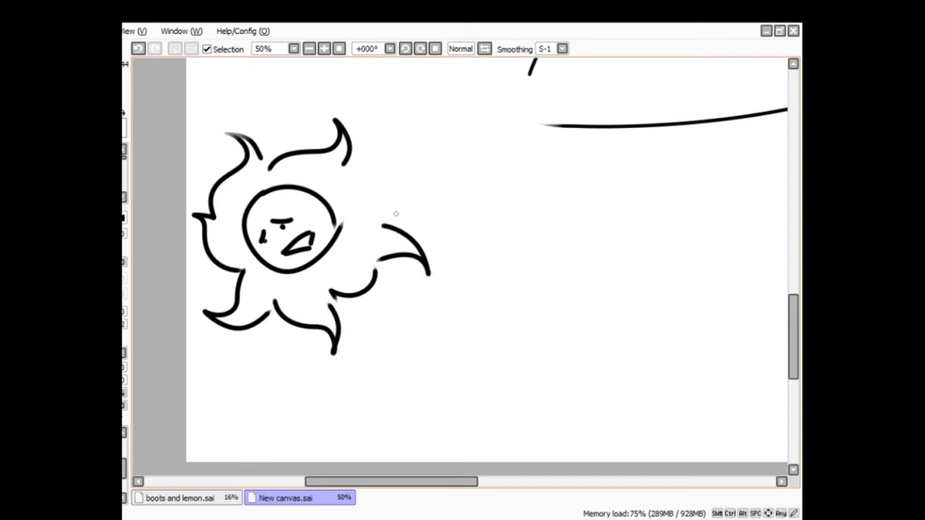
{"action": "mouse_move", "coordinate": [346, 172]}
{"action": "left_mouse_down"}
{"action": "mouse_move", "coordinate": [409, 157]}
{"action": "mouse_move", "coordinate": [414, 174]}
{"action": "mouse_move", "coordinate": [389, 218]}
{"action": "left_mouse_up"}
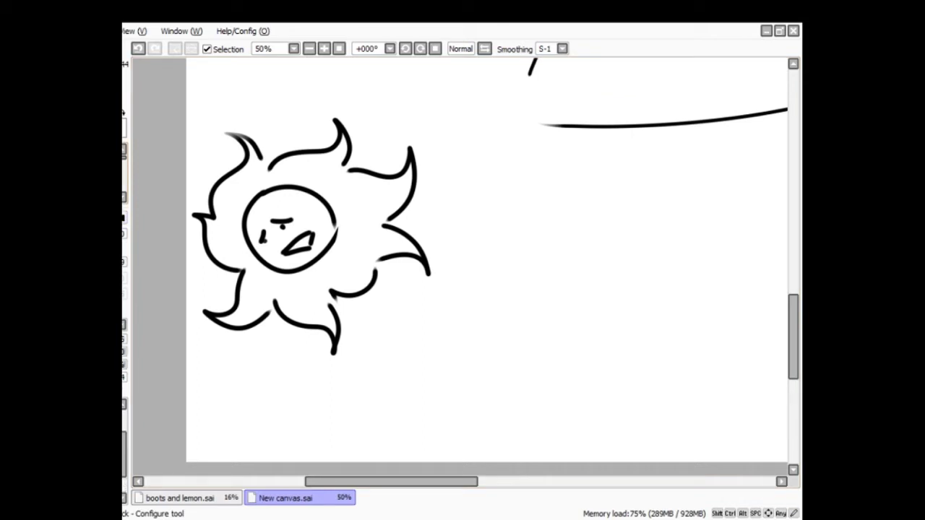
Draw a short speech line beneath the sun's lower rays, undoing the first overlong stroke.
{"action": "left_click_drag", "start_coordinate": [272, 276], "coordinate": [265, 342]}
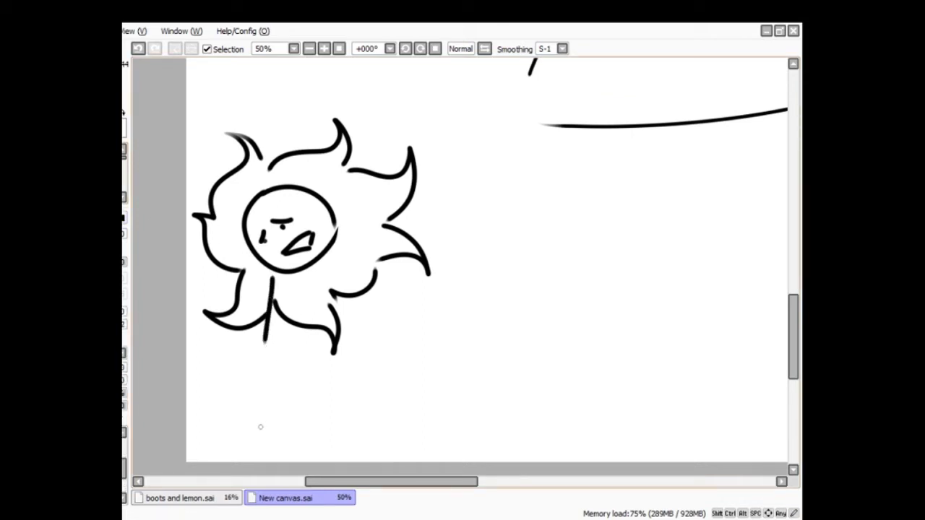
{"action": "left_click", "coordinate": [138, 48]}
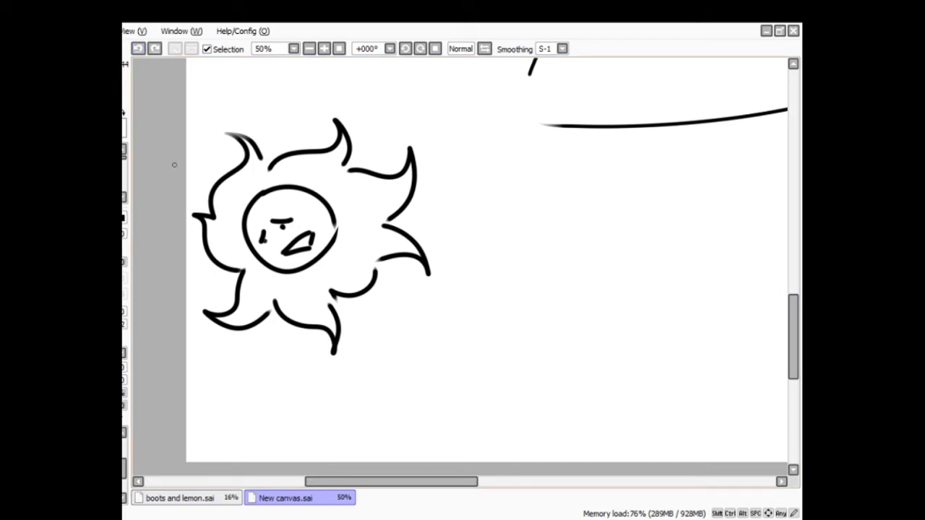
{"action": "left_click_drag", "start_coordinate": [268, 329], "coordinate": [263, 341]}
Hand-letter "Am" and "I really" on two lines beneath the sun, undoing and redrawing badly formed letters.
{"action": "left_click_drag", "start_coordinate": [208, 386], "coordinate": [220, 383]}
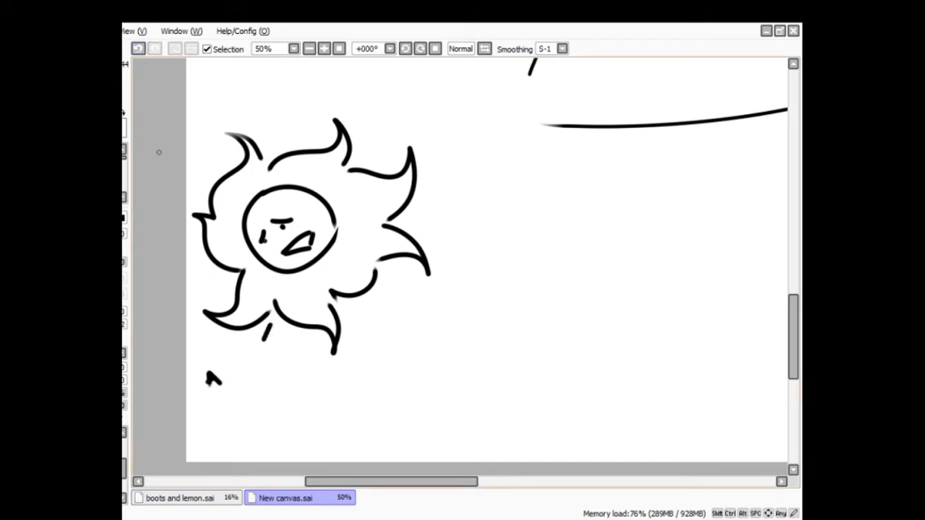
{"action": "left_click", "coordinate": [138, 48]}
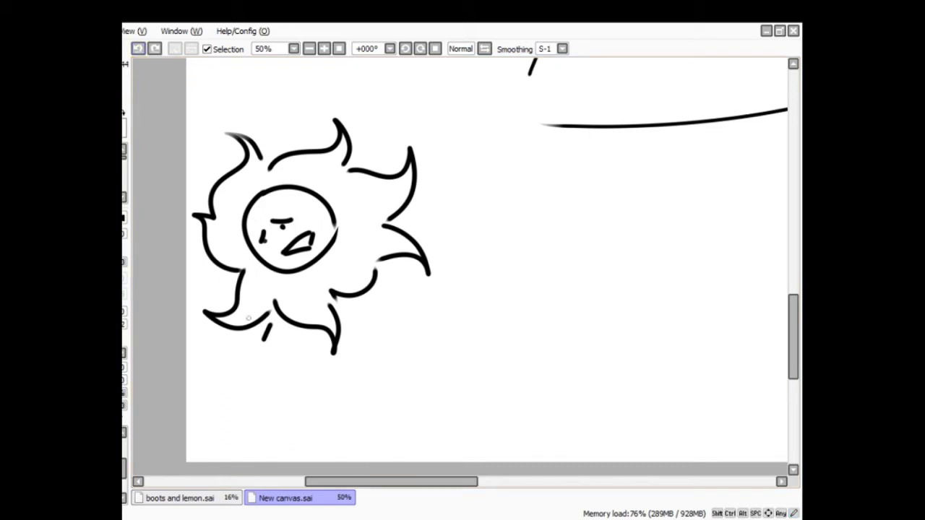
{"action": "mouse_move", "coordinate": [212, 360]}
{"action": "left_mouse_down"}
{"action": "mouse_move", "coordinate": [212, 377]}
{"action": "mouse_move", "coordinate": [227, 377]}
{"action": "mouse_move", "coordinate": [221, 367]}
{"action": "mouse_move", "coordinate": [243, 357]}
{"action": "mouse_move", "coordinate": [250, 367]}
{"action": "left_mouse_up"}
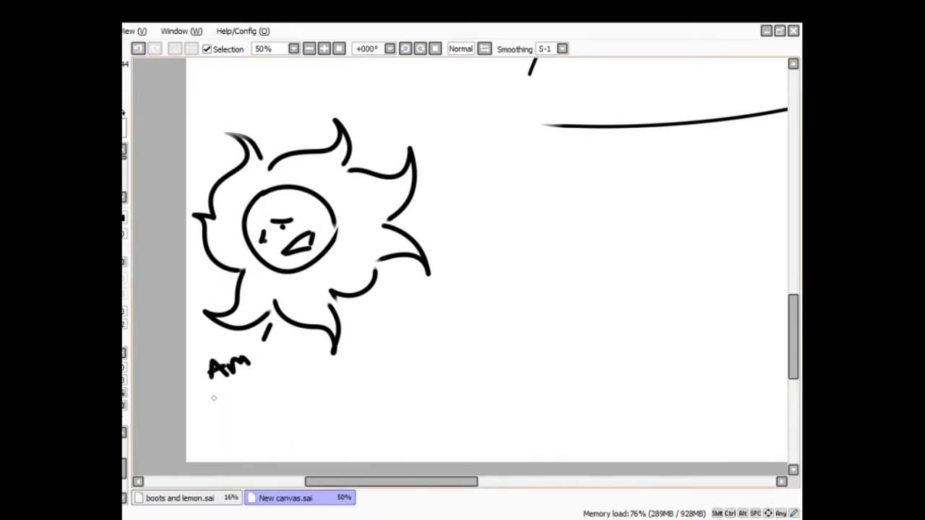
{"action": "mouse_move", "coordinate": [208, 393]}
{"action": "left_mouse_down"}
{"action": "mouse_move", "coordinate": [226, 389]}
{"action": "mouse_move", "coordinate": [217, 410]}
{"action": "mouse_move", "coordinate": [244, 403]}
{"action": "mouse_move", "coordinate": [258, 385]}
{"action": "mouse_move", "coordinate": [272, 398]}
{"action": "mouse_move", "coordinate": [293, 395]}
{"action": "left_mouse_up"}
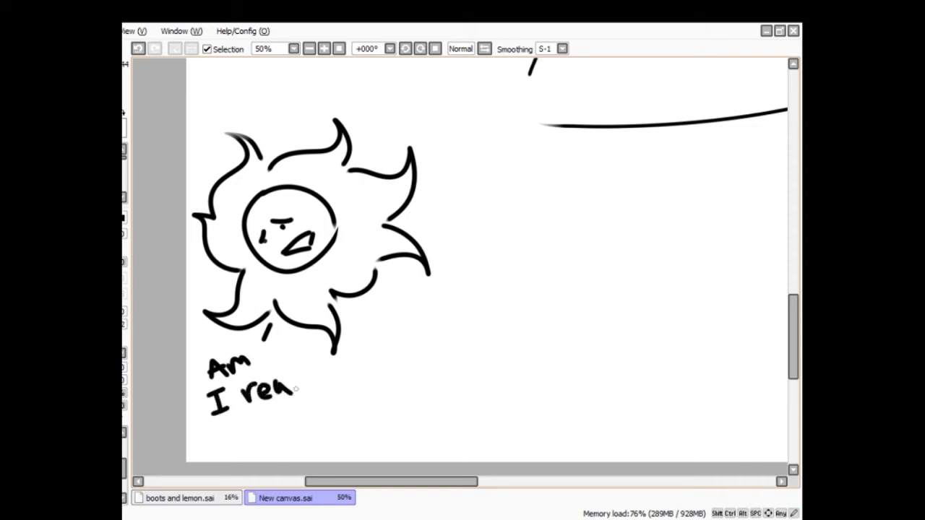
{"action": "key", "text": "ctrl+z"}
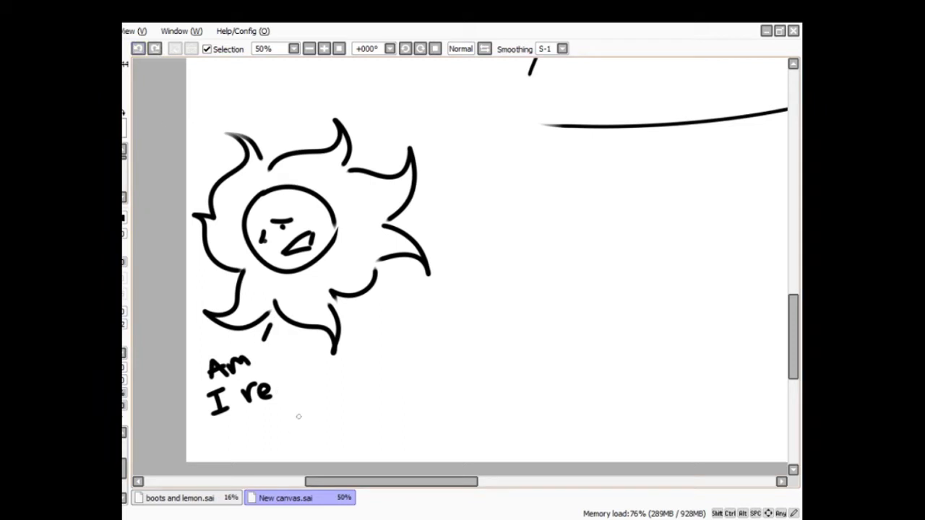
{"action": "mouse_move", "coordinate": [274, 377]}
{"action": "left_mouse_down"}
{"action": "mouse_move", "coordinate": [281, 391]}
{"action": "mouse_move", "coordinate": [295, 391]}
{"action": "left_mouse_up"}
{"action": "mouse_move", "coordinate": [302, 360]}
{"action": "left_mouse_down"}
{"action": "mouse_move", "coordinate": [309, 385]}
{"action": "mouse_move", "coordinate": [318, 375]}
{"action": "mouse_move", "coordinate": [328, 393]}
{"action": "left_mouse_up"}
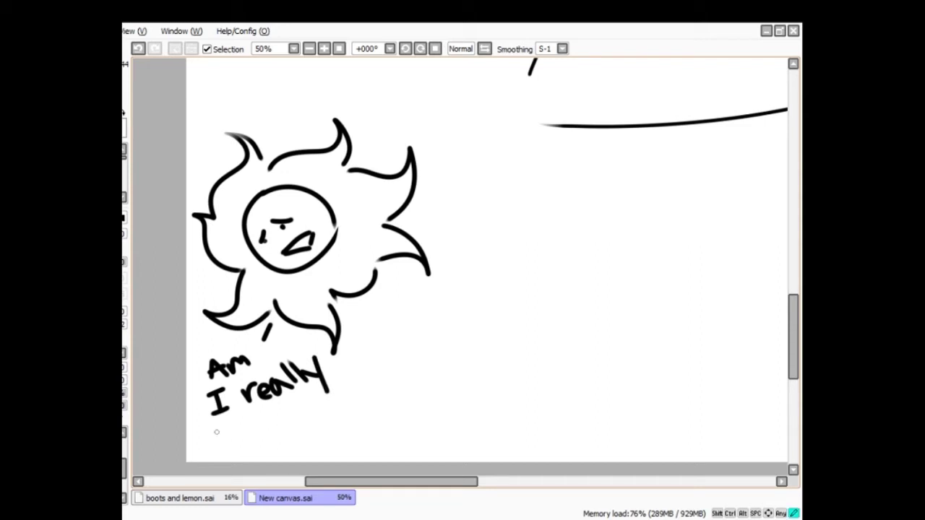
Hand-letter "The LESSER" as the caption's third line, with "LESSER" in large capitals rising diagonally.
{"action": "left_click_drag", "start_coordinate": [215, 431], "coordinate": [239, 428]}
{"action": "mouse_move", "coordinate": [227, 432]}
{"action": "left_mouse_down"}
{"action": "mouse_move", "coordinate": [229, 446]}
{"action": "mouse_move", "coordinate": [249, 438]}
{"action": "mouse_move", "coordinate": [255, 446]}
{"action": "left_mouse_up"}
{"action": "left_click_drag", "start_coordinate": [260, 439], "coordinate": [281, 442]}
{"action": "mouse_move", "coordinate": [288, 409]}
{"action": "left_mouse_down"}
{"action": "mouse_move", "coordinate": [312, 440]}
{"action": "mouse_move", "coordinate": [322, 400]}
{"action": "mouse_move", "coordinate": [337, 431]}
{"action": "left_mouse_up"}
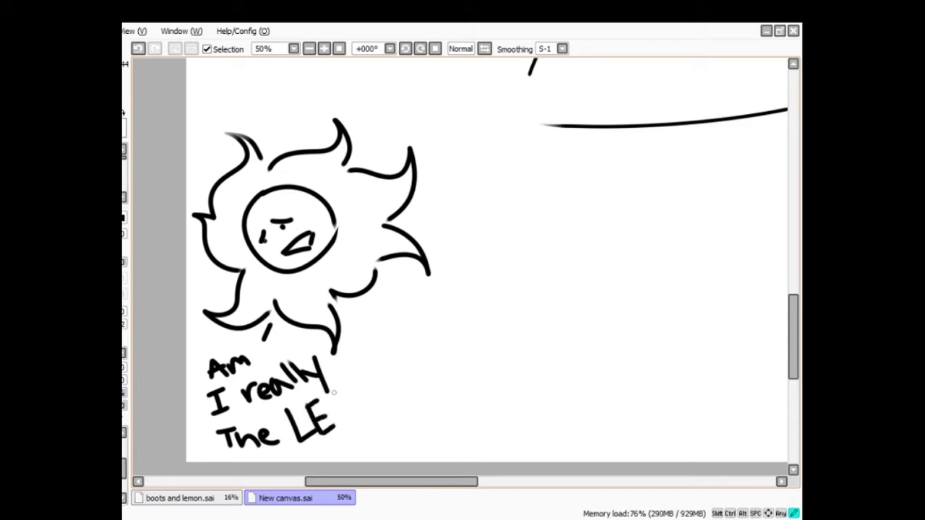
{"action": "mouse_move", "coordinate": [337, 390]}
{"action": "left_mouse_down"}
{"action": "mouse_move", "coordinate": [327, 425]}
{"action": "mouse_move", "coordinate": [346, 398]}
{"action": "mouse_move", "coordinate": [350, 423]}
{"action": "left_mouse_up"}
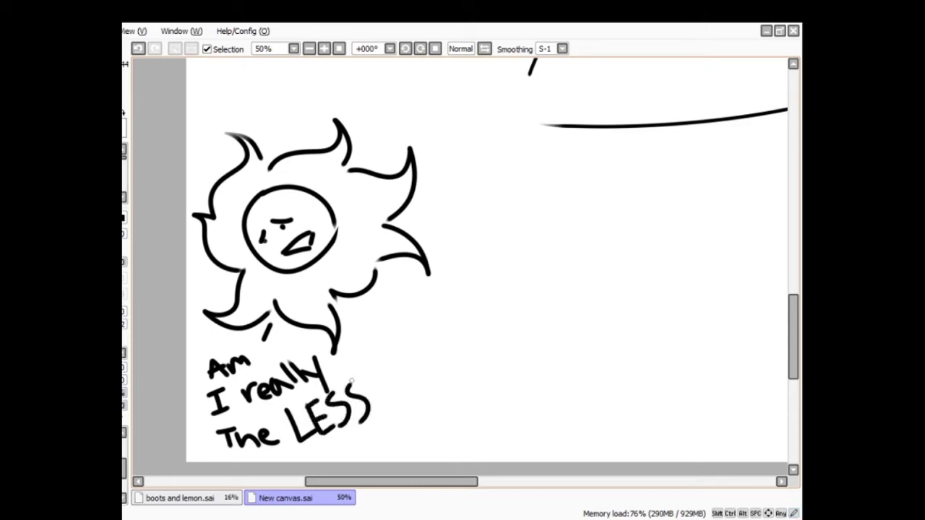
{"action": "mouse_move", "coordinate": [370, 381]}
{"action": "left_mouse_down"}
{"action": "mouse_move", "coordinate": [366, 413]}
{"action": "mouse_move", "coordinate": [376, 371]}
{"action": "mouse_move", "coordinate": [395, 402]}
{"action": "left_mouse_up"}
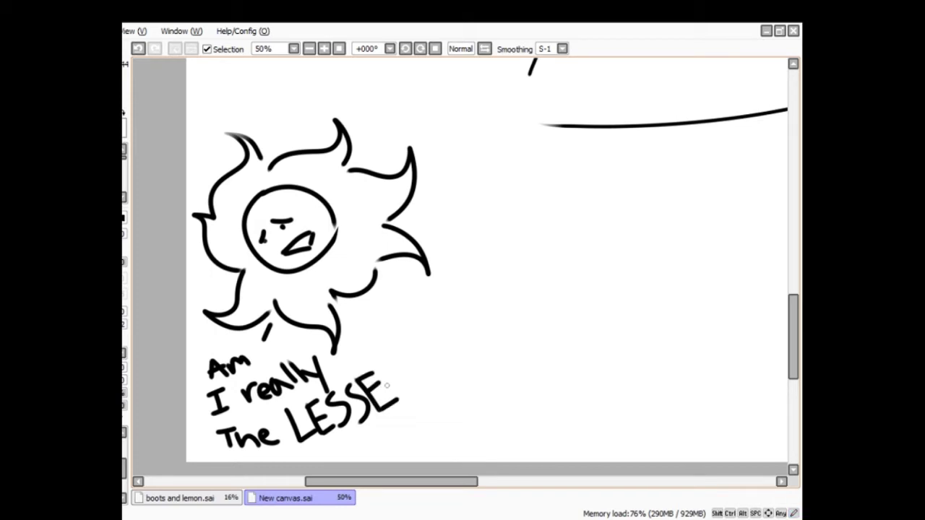
{"action": "mouse_move", "coordinate": [403, 370]}
{"action": "left_mouse_down"}
{"action": "mouse_move", "coordinate": [399, 398]}
{"action": "mouse_move", "coordinate": [423, 377]}
{"action": "left_mouse_up"}
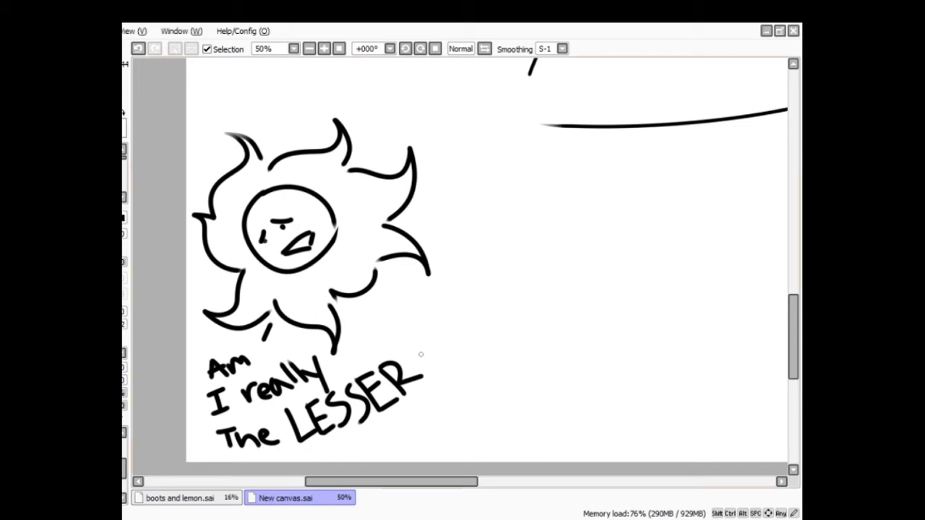
Finish the caption with "Sun??" rising diagonally, redrawing the second question mark.
{"action": "mouse_move", "coordinate": [432, 335]}
{"action": "left_mouse_down"}
{"action": "mouse_move", "coordinate": [429, 365]}
{"action": "mouse_move", "coordinate": [461, 334]}
{"action": "mouse_move", "coordinate": [495, 327]}
{"action": "left_mouse_up"}
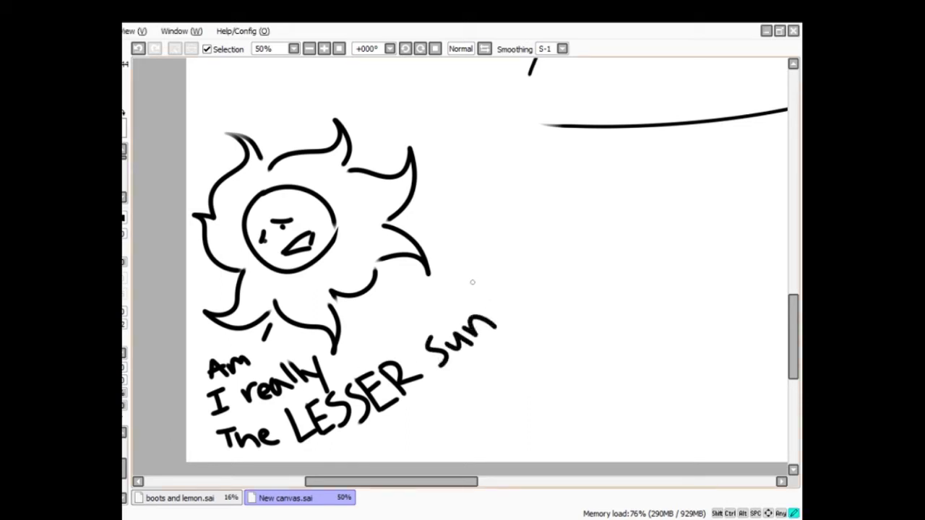
{"action": "left_click_drag", "start_coordinate": [473, 283], "coordinate": [494, 302]}
{"action": "left_click", "coordinate": [511, 309]}
{"action": "left_click_drag", "start_coordinate": [488, 265], "coordinate": [514, 283]}
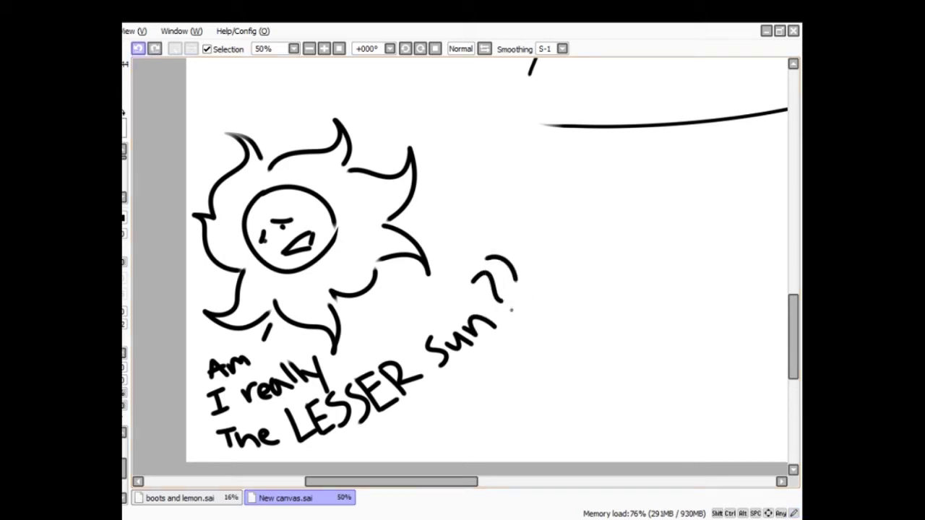
{"action": "left_click", "coordinate": [138, 49]}
{"action": "left_click_drag", "start_coordinate": [496, 265], "coordinate": [520, 285]}
{"action": "left_click", "coordinate": [532, 296]}
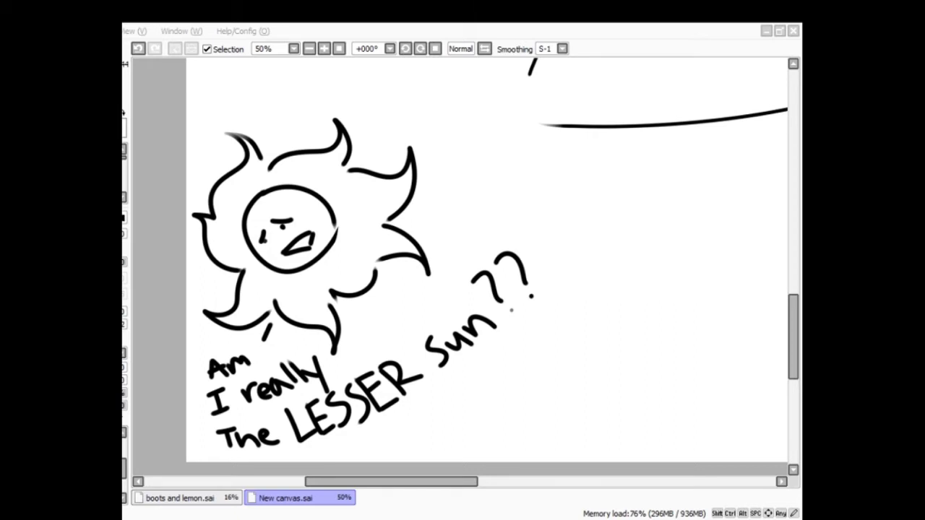
Save the drawing as a named .sai file and close it.
{"action": "key", "text": "Return"}
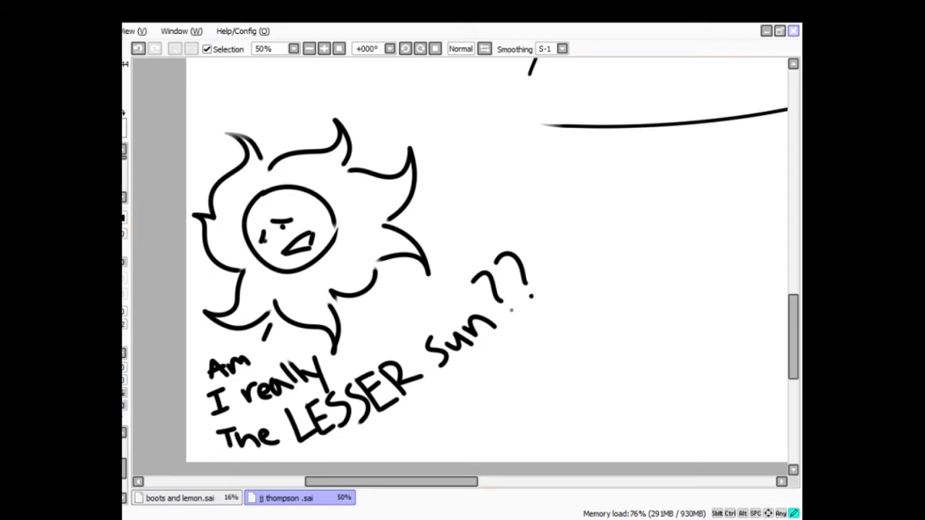
{"action": "left_click", "coordinate": [792, 31]}
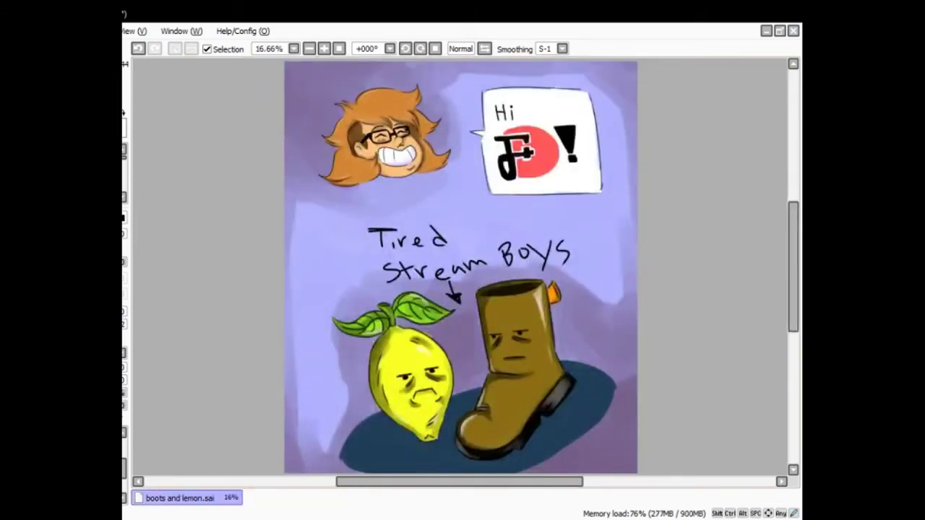
Create a new blank square canvas.
{"action": "key", "text": "alt+Tab"}
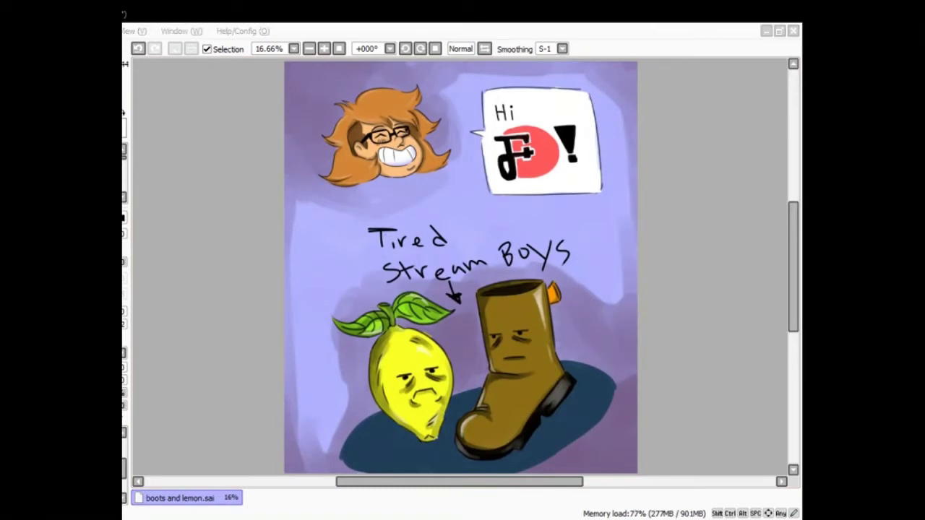
{"action": "key", "text": "Return"}
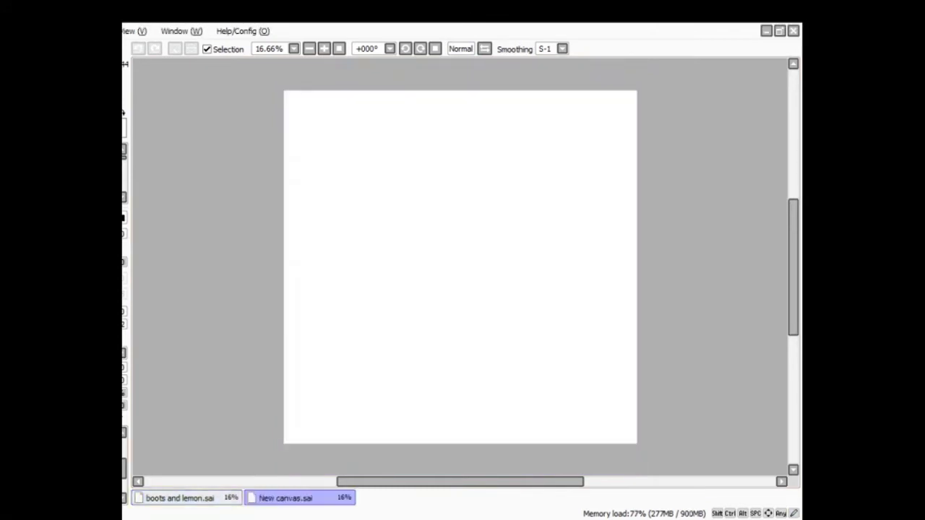
Switch to the browser showing the AmeliaChannel page on Picarto and agree to view its Not Safe For Work content.
{"action": "key", "text": "alt+Tab"}
{"action": "key", "text": "alt+Tab"}
{"action": "key", "text": "alt+Tab"}
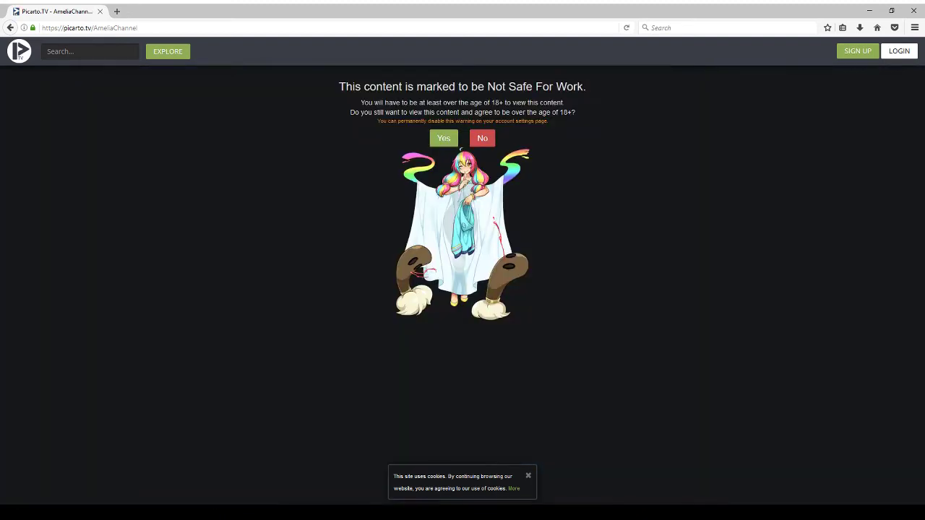
{"action": "left_click", "coordinate": [443, 138]}
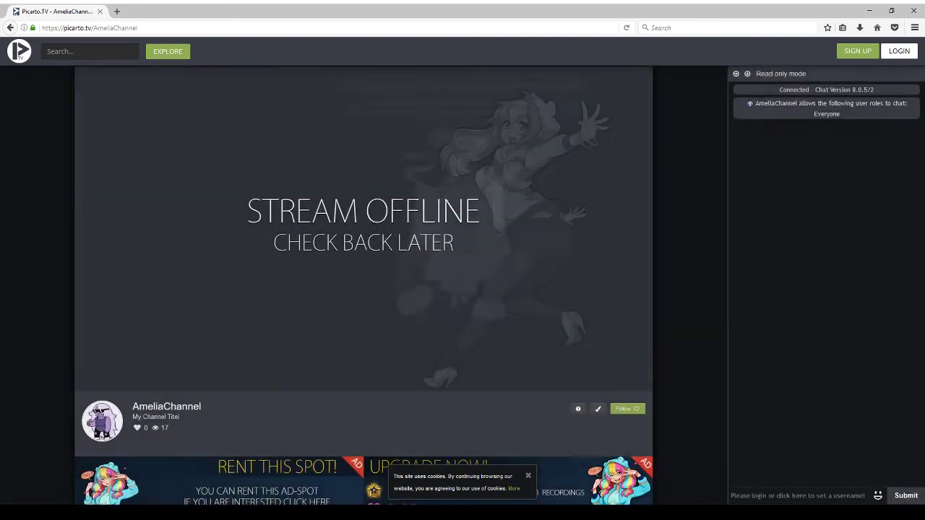